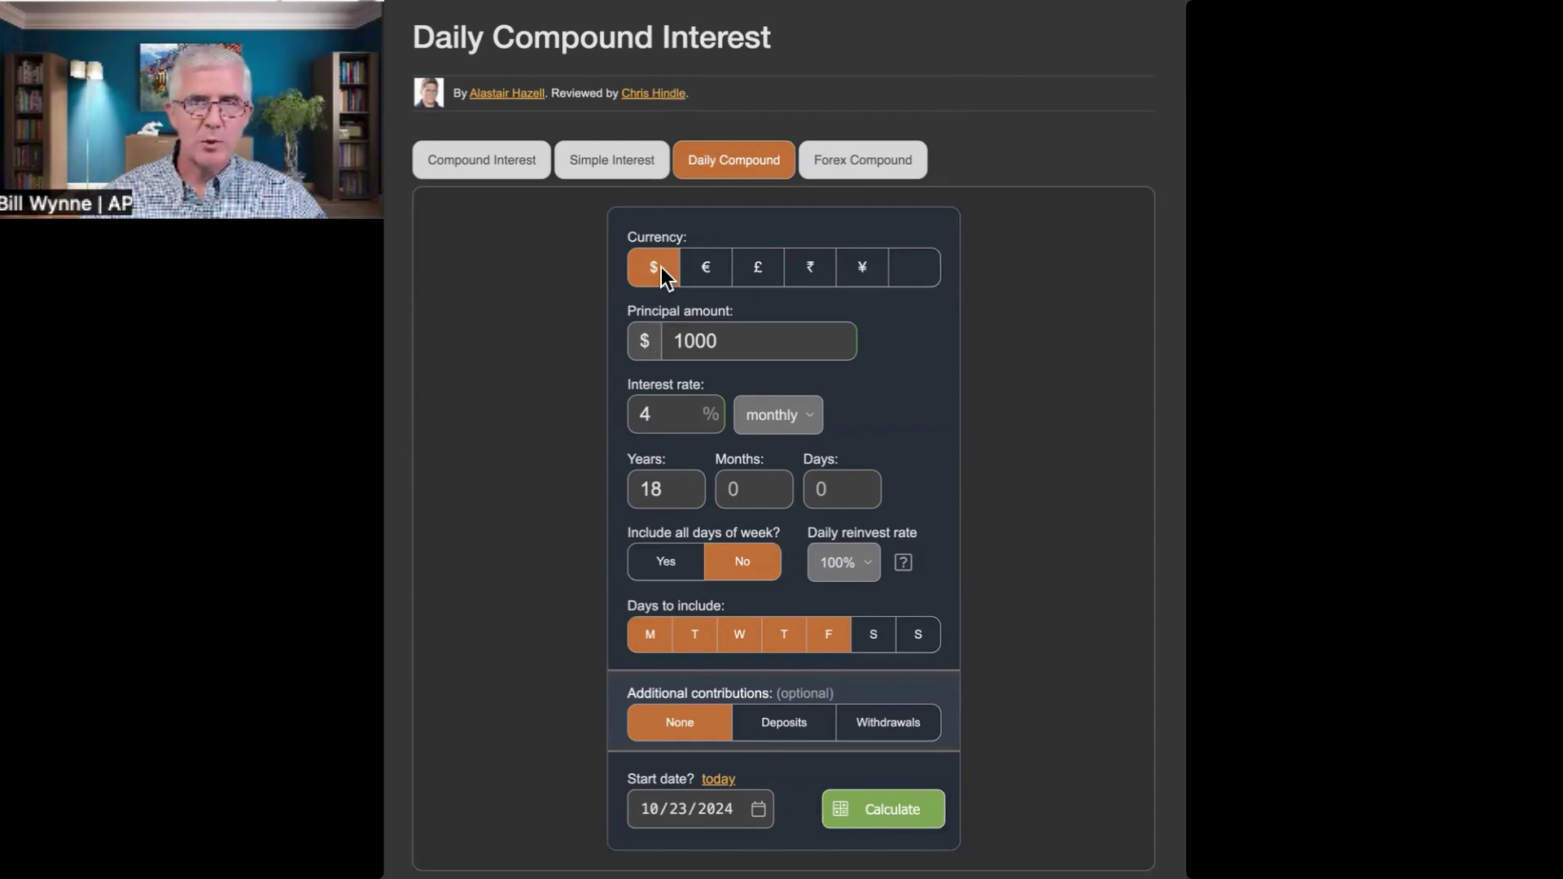
pyautogui.doubleClick(685, 343)
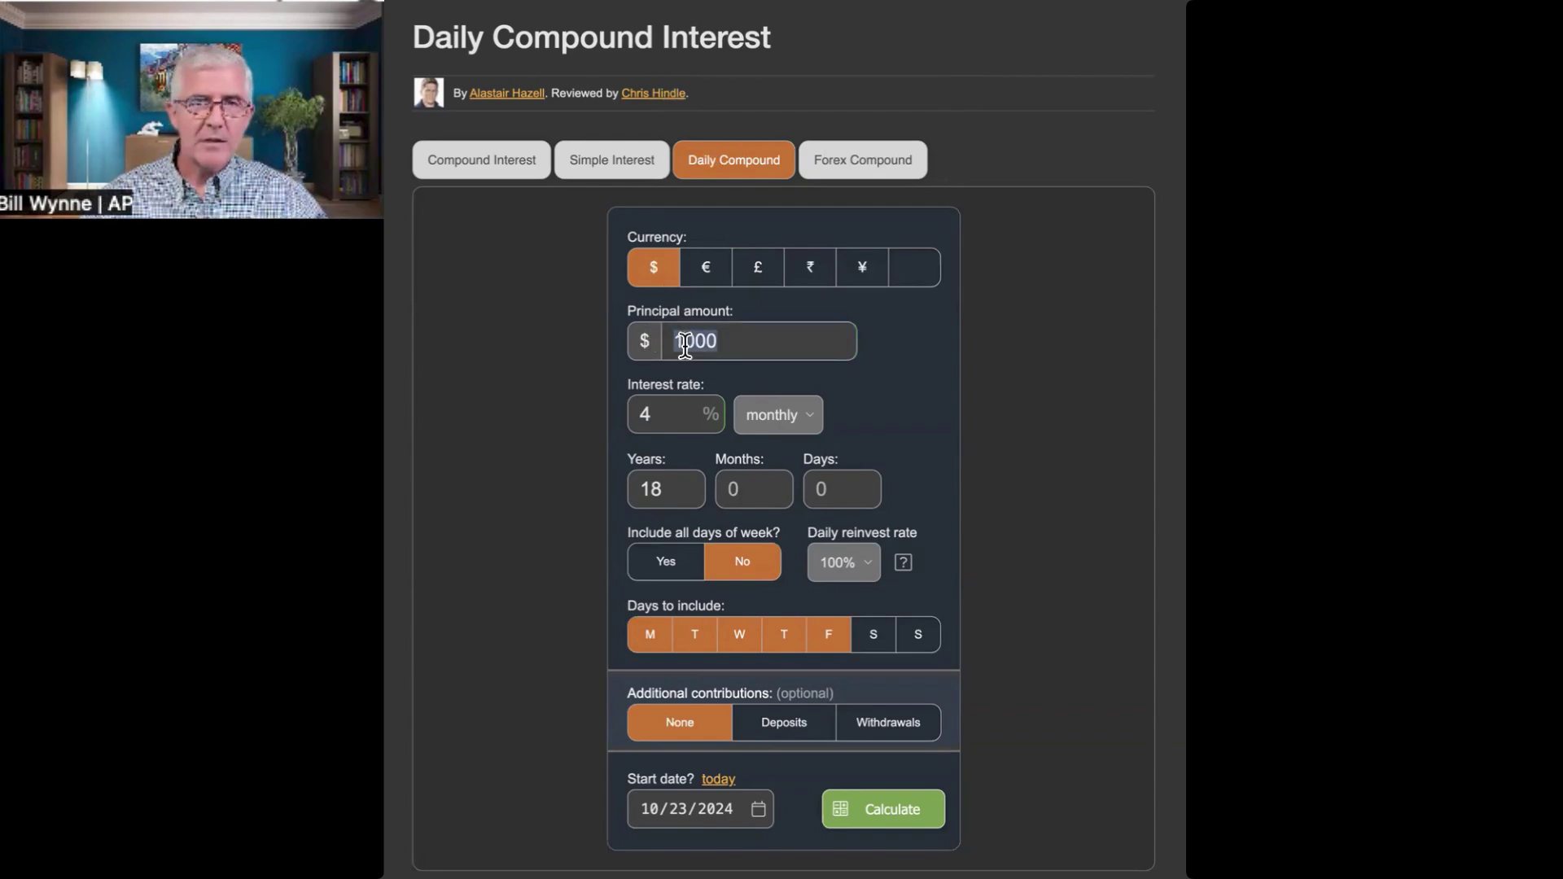
pyautogui.click(685, 342)
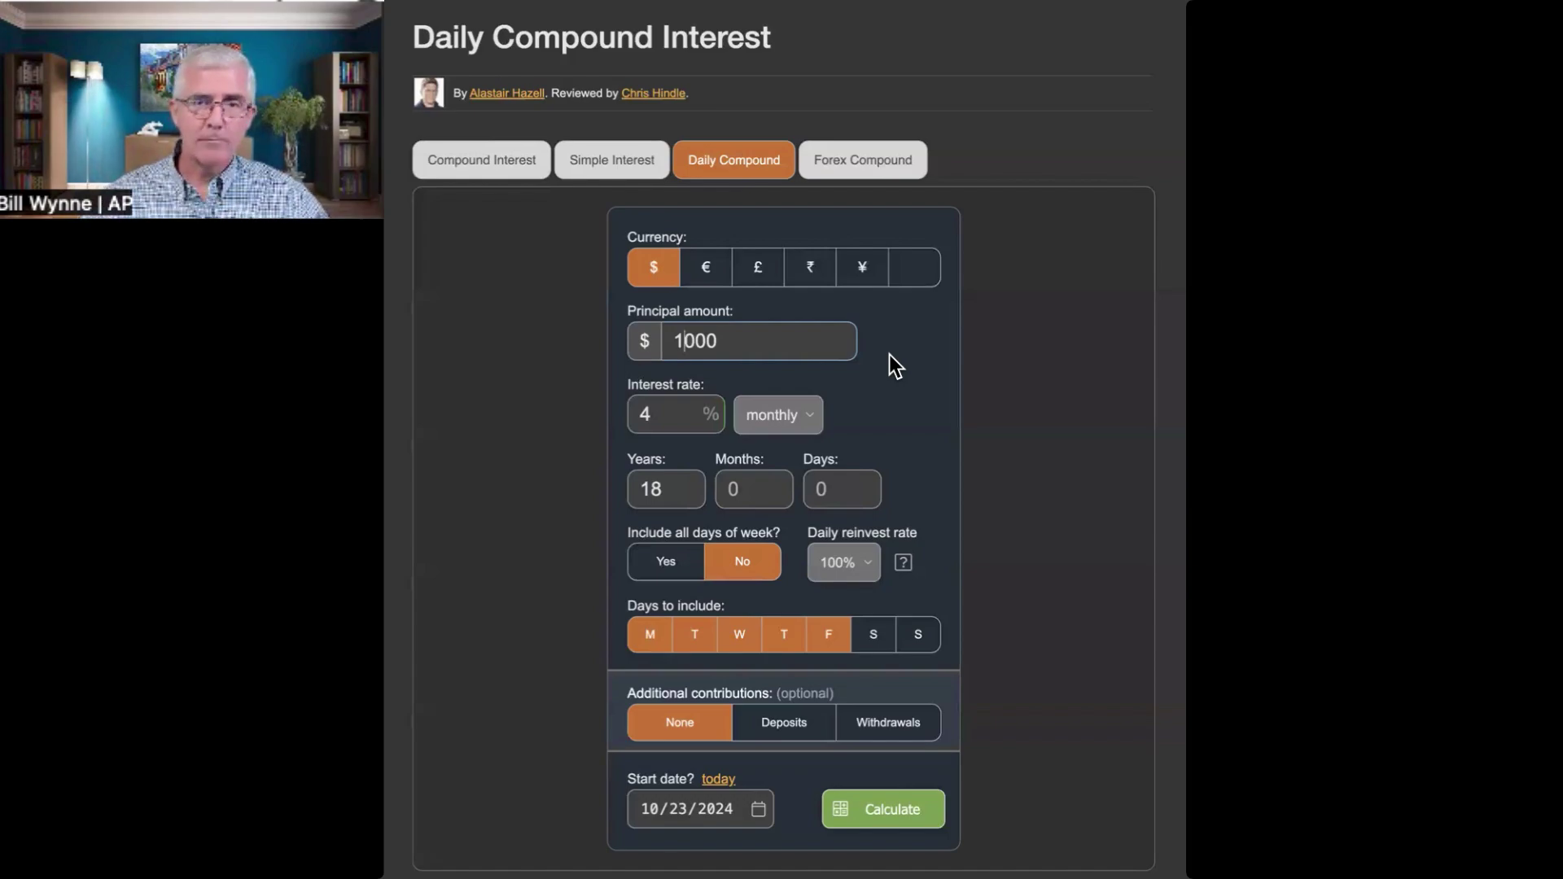
pyautogui.doubleClick(669, 413)
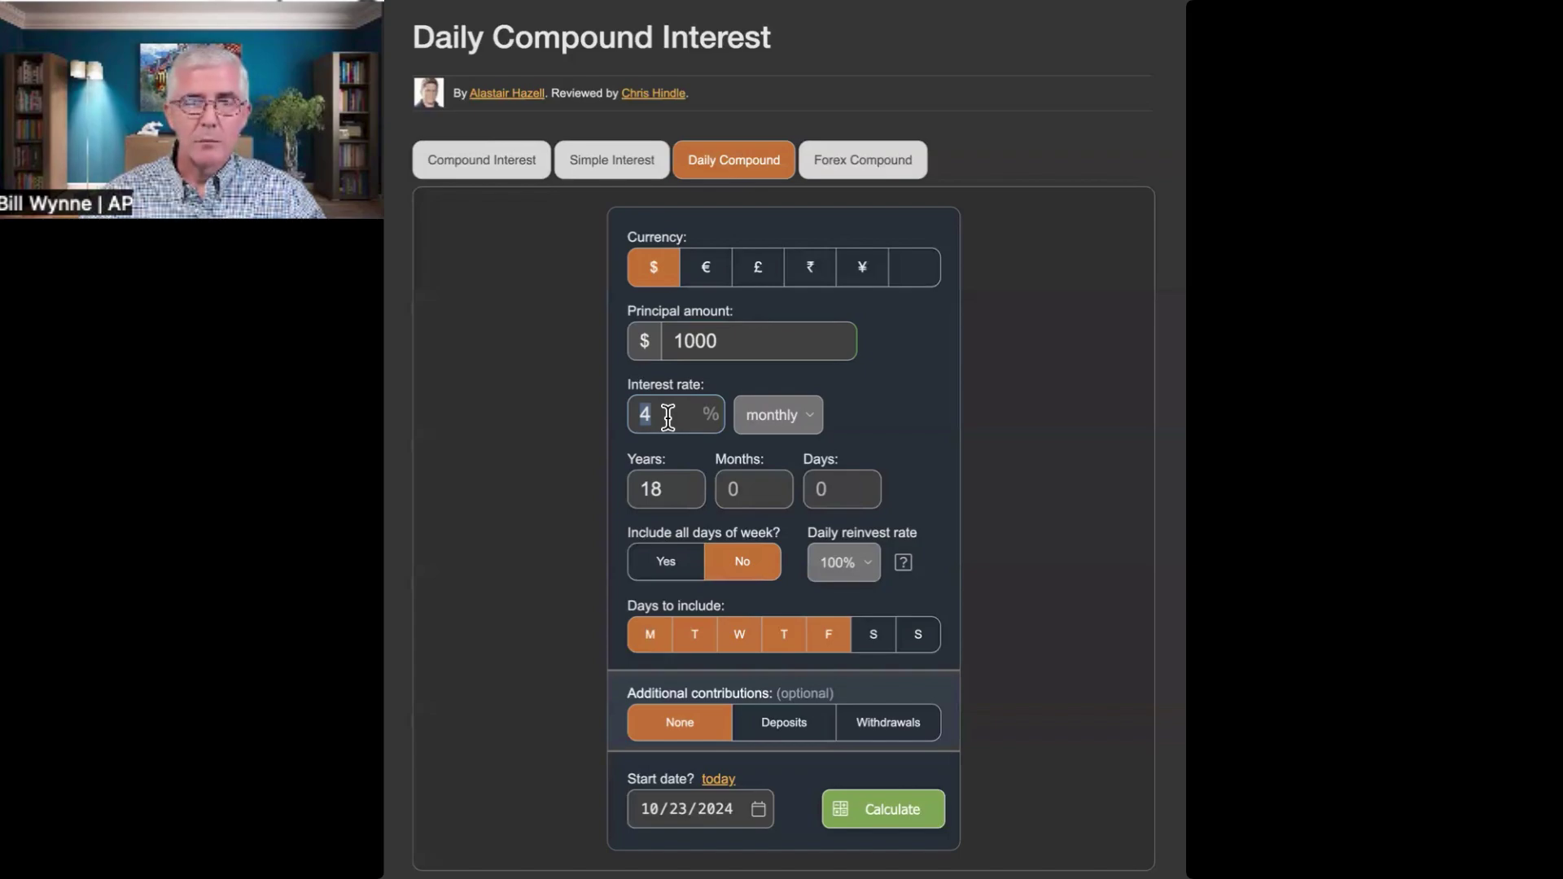
pyautogui.click(668, 417)
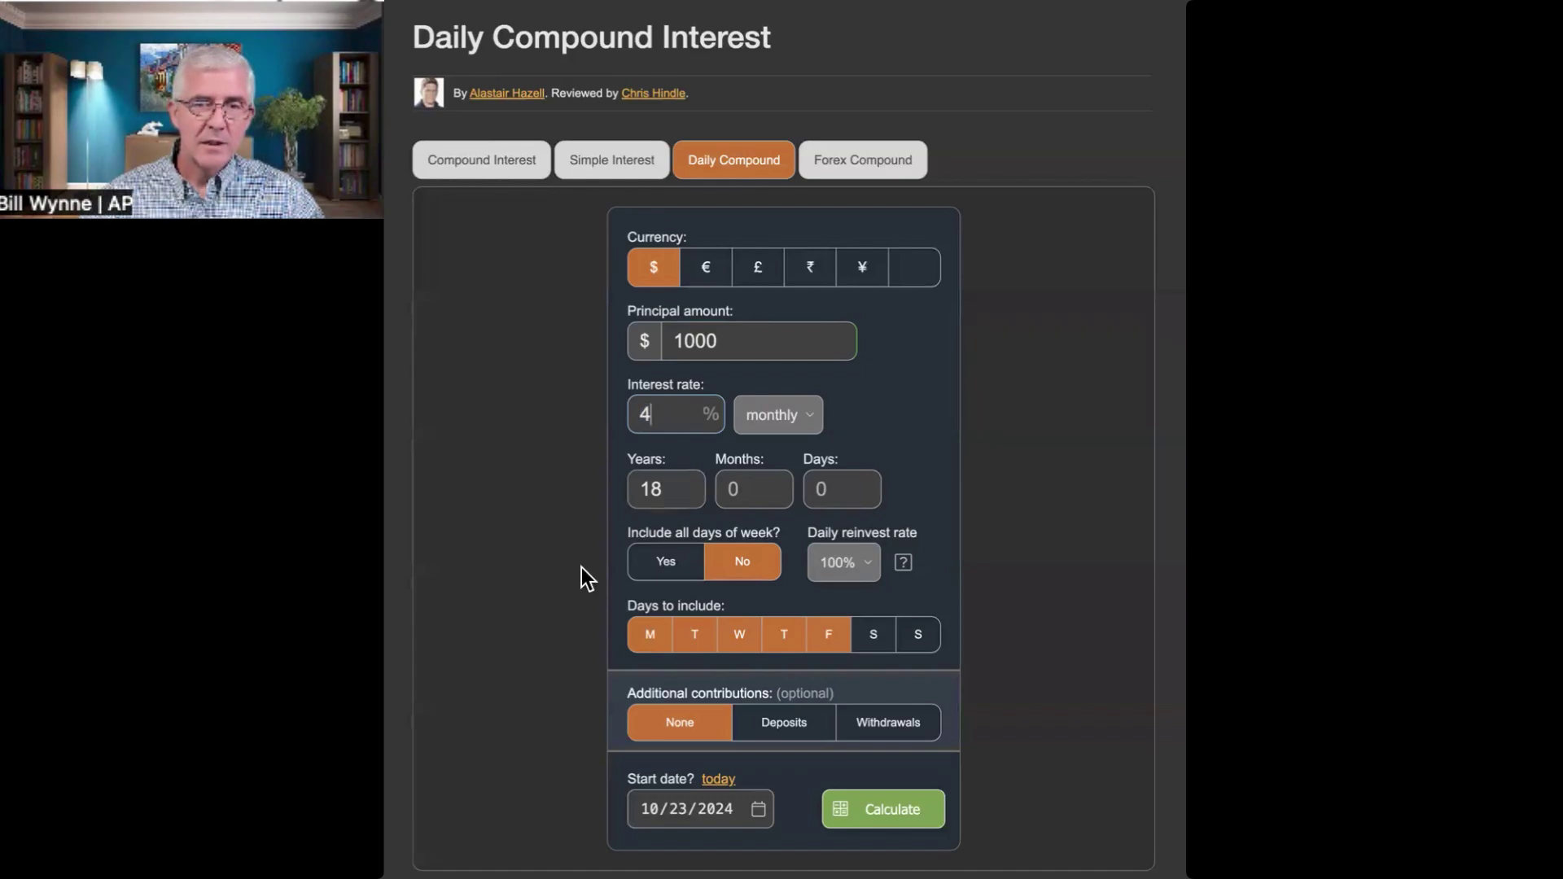
pyautogui.scroll(-1, 582, 568)
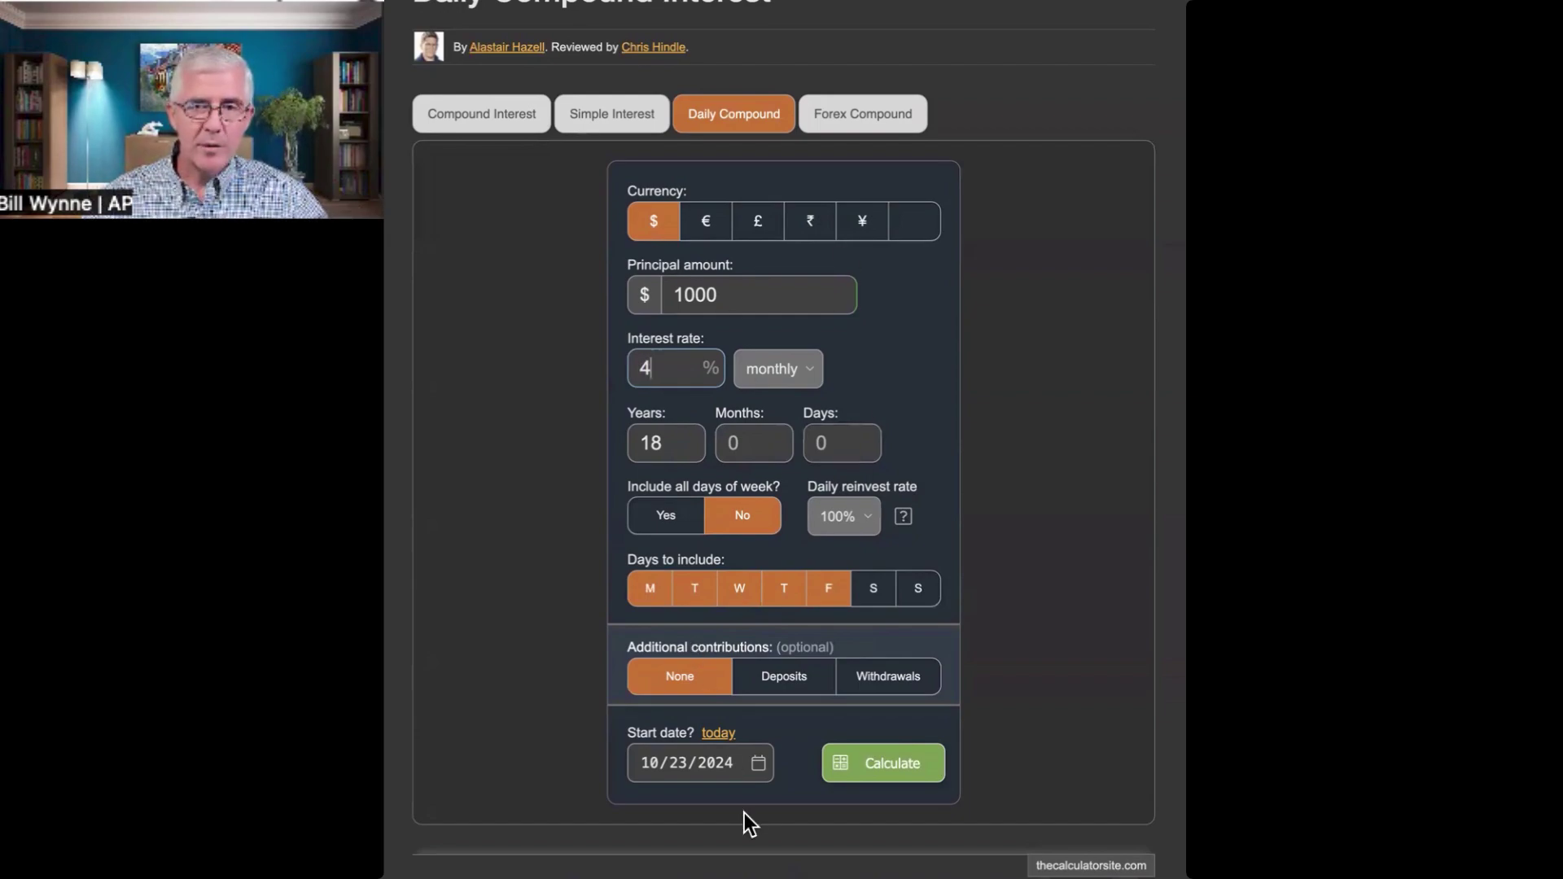
# Step: Calculate the 18-year projection and highlight the $478,906.11 value and $477,906.11 earnings
pyautogui.click(886, 763)
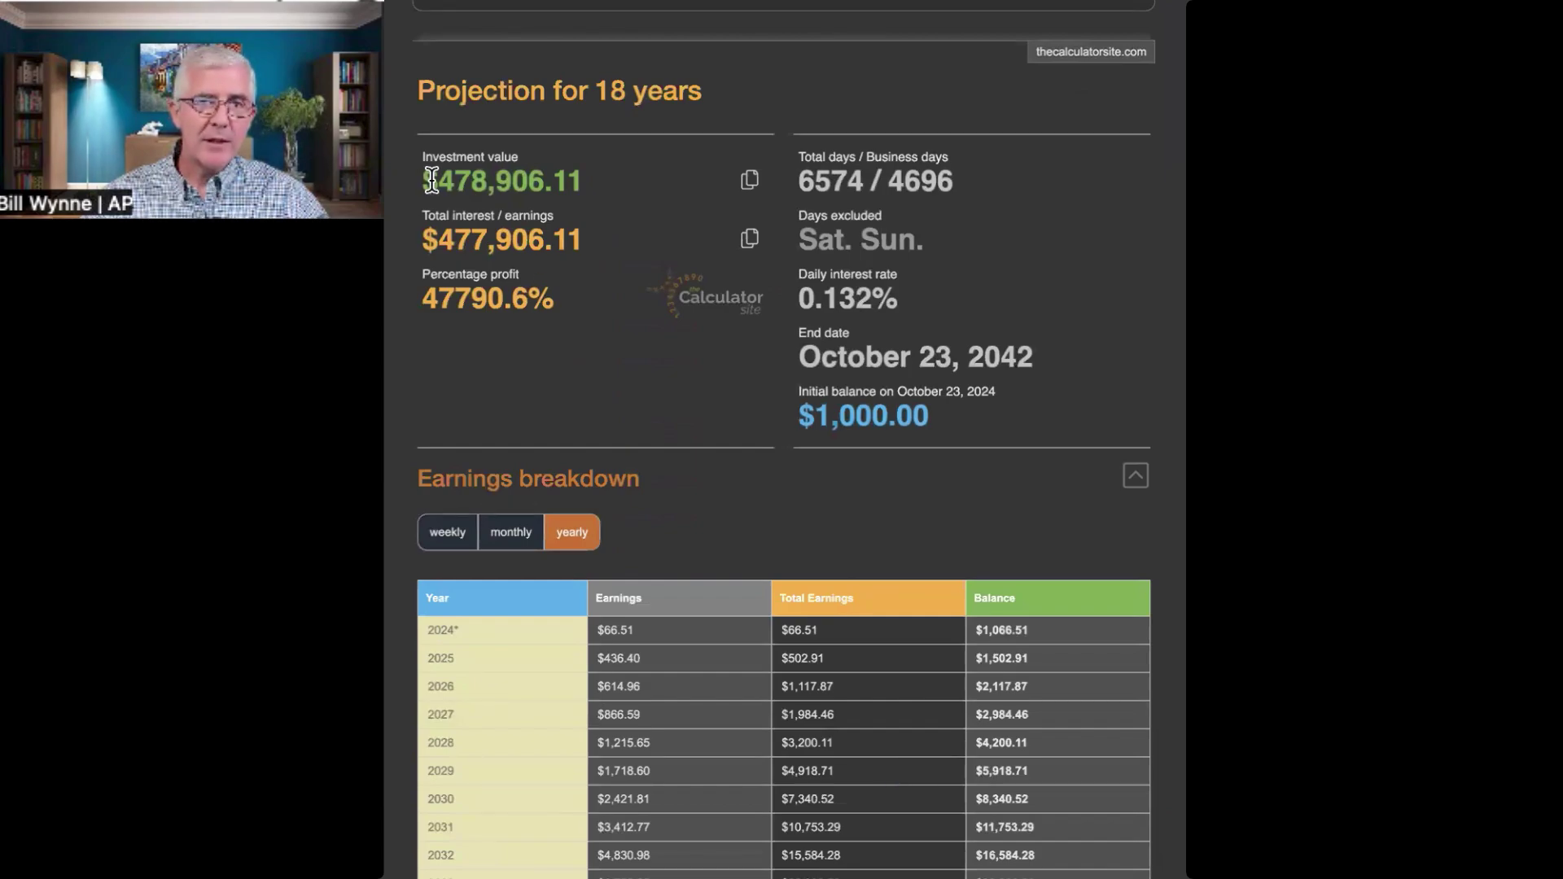
pyautogui.moveTo(422, 180); pyautogui.dragTo(584, 177)
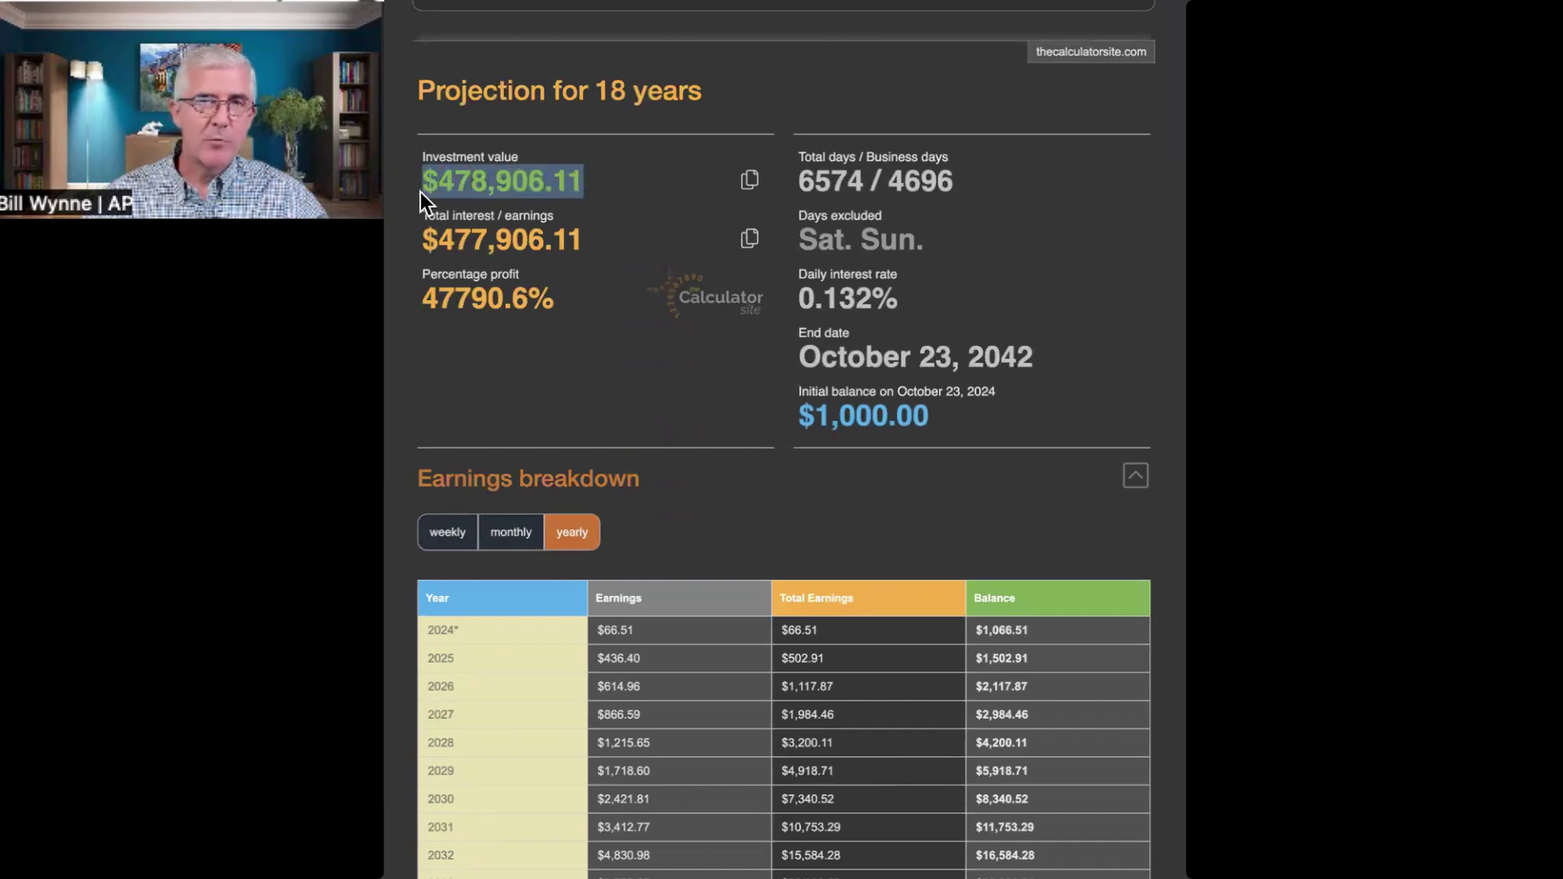
pyautogui.click(494, 182)
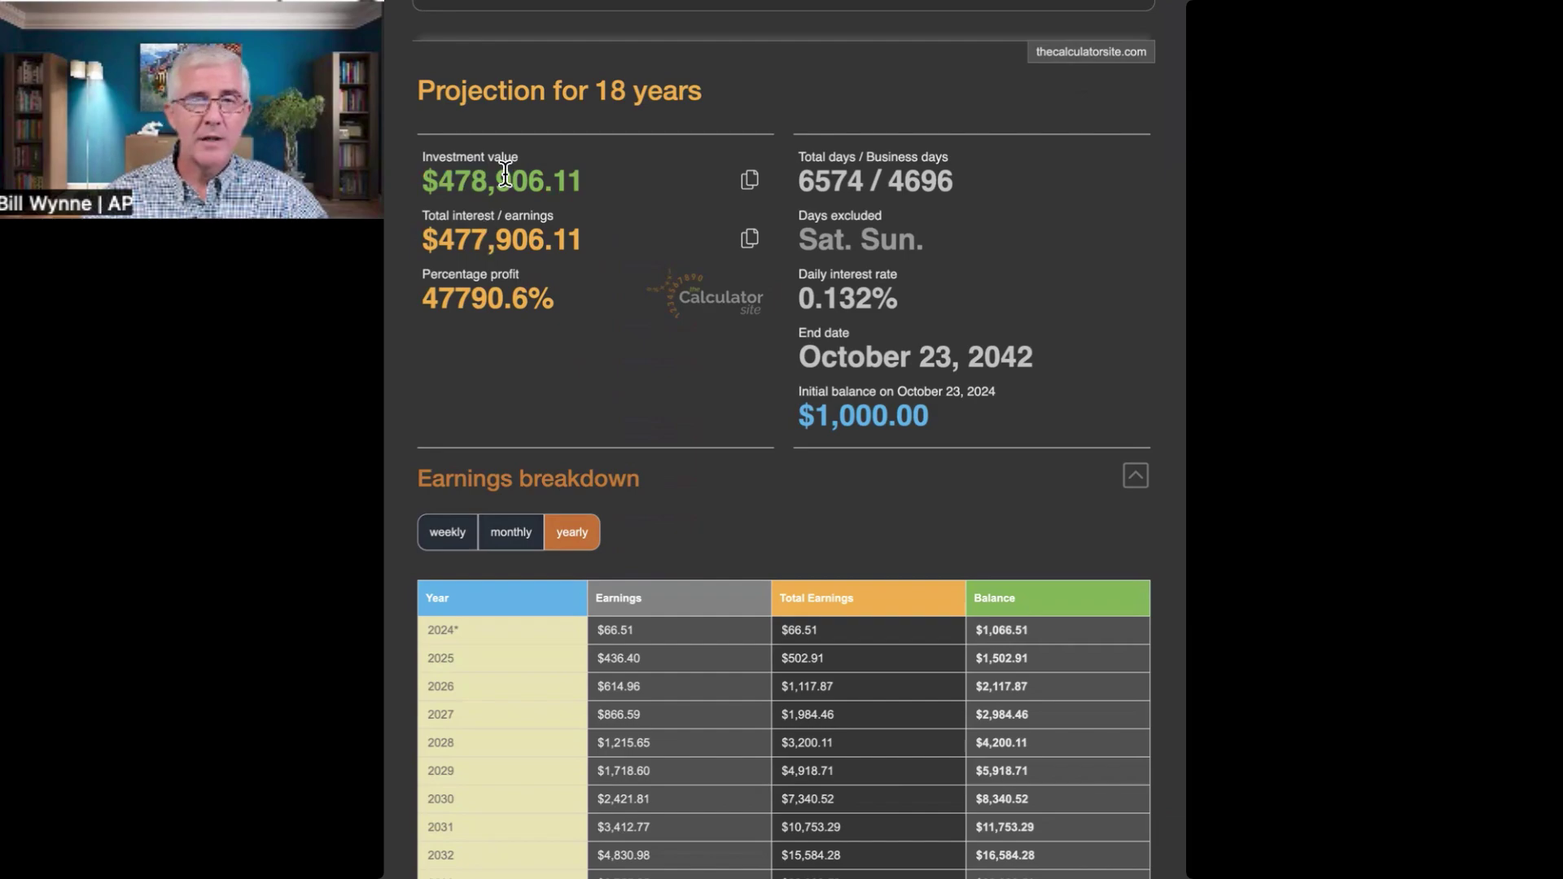
pyautogui.moveTo(472, 179); pyautogui.dragTo(540, 177)
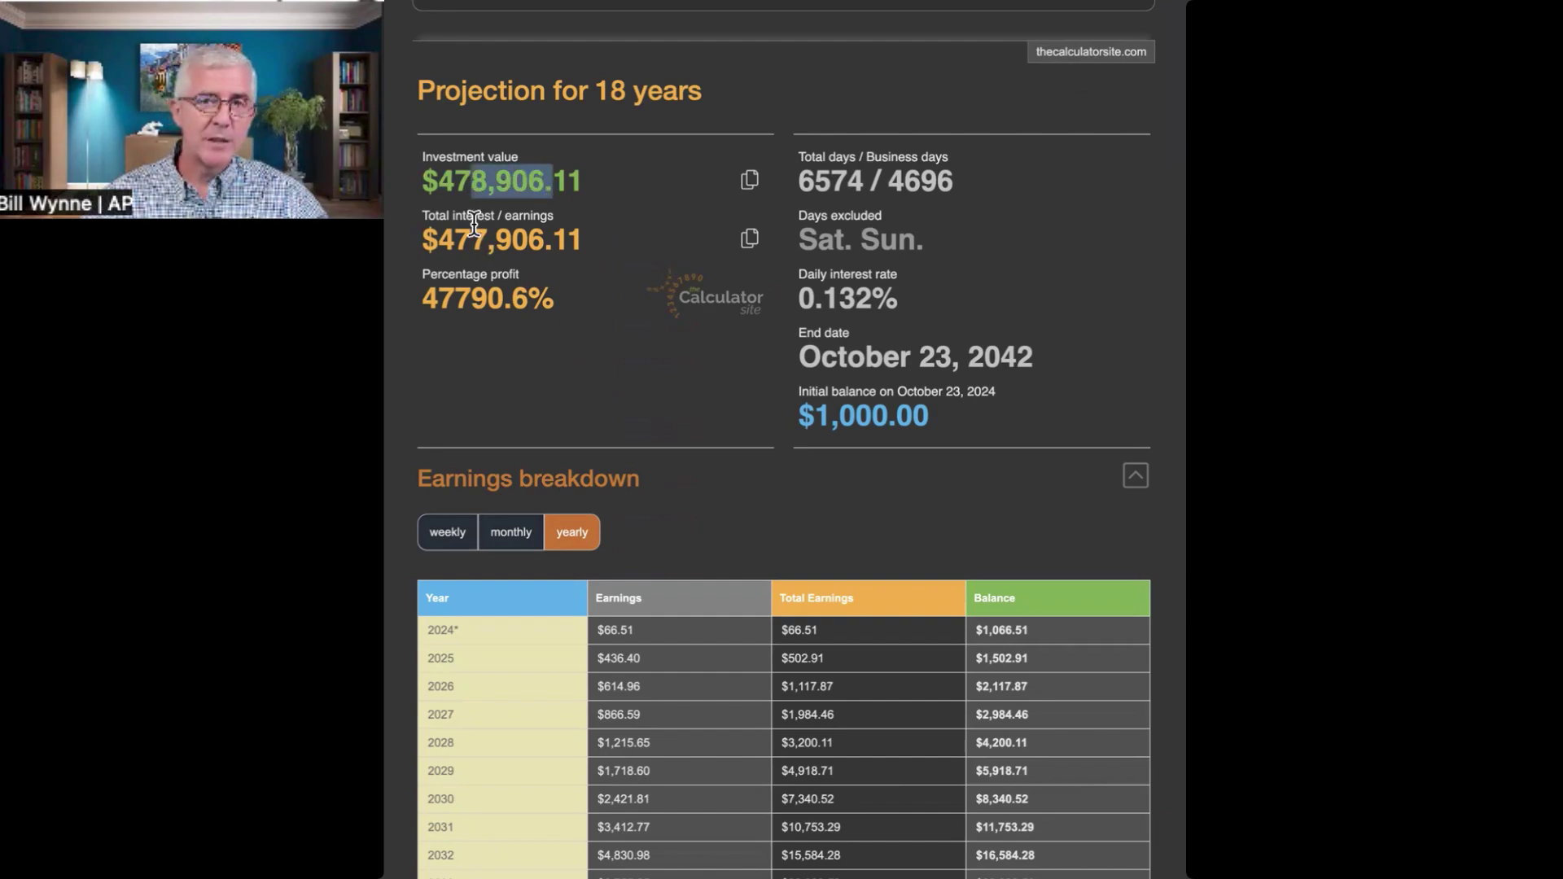
pyautogui.moveTo(420, 237); pyautogui.dragTo(579, 235)
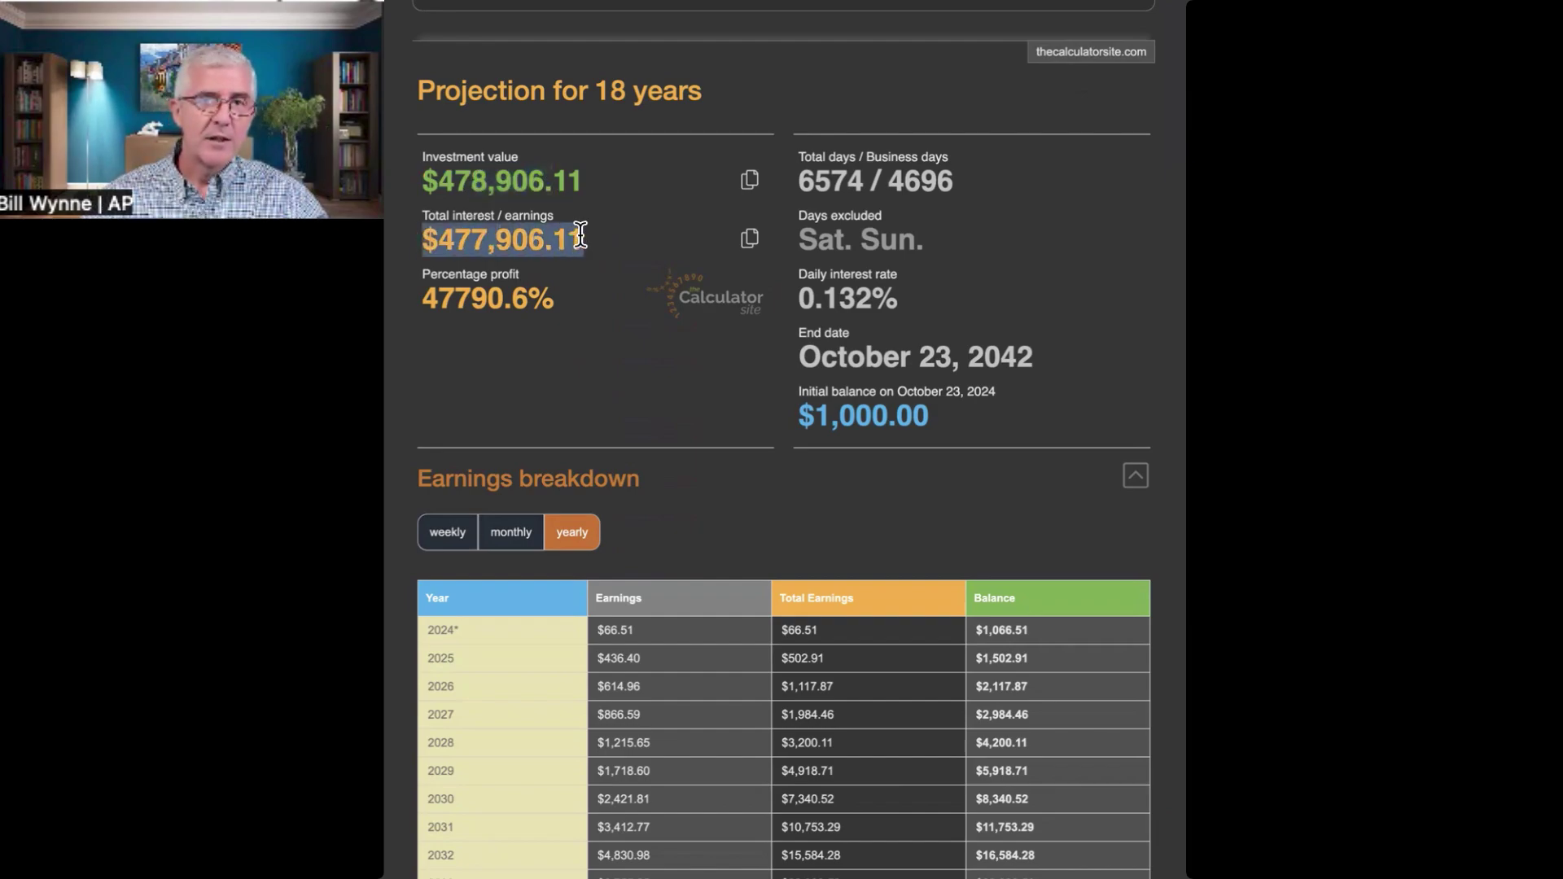
pyautogui.click(592, 241)
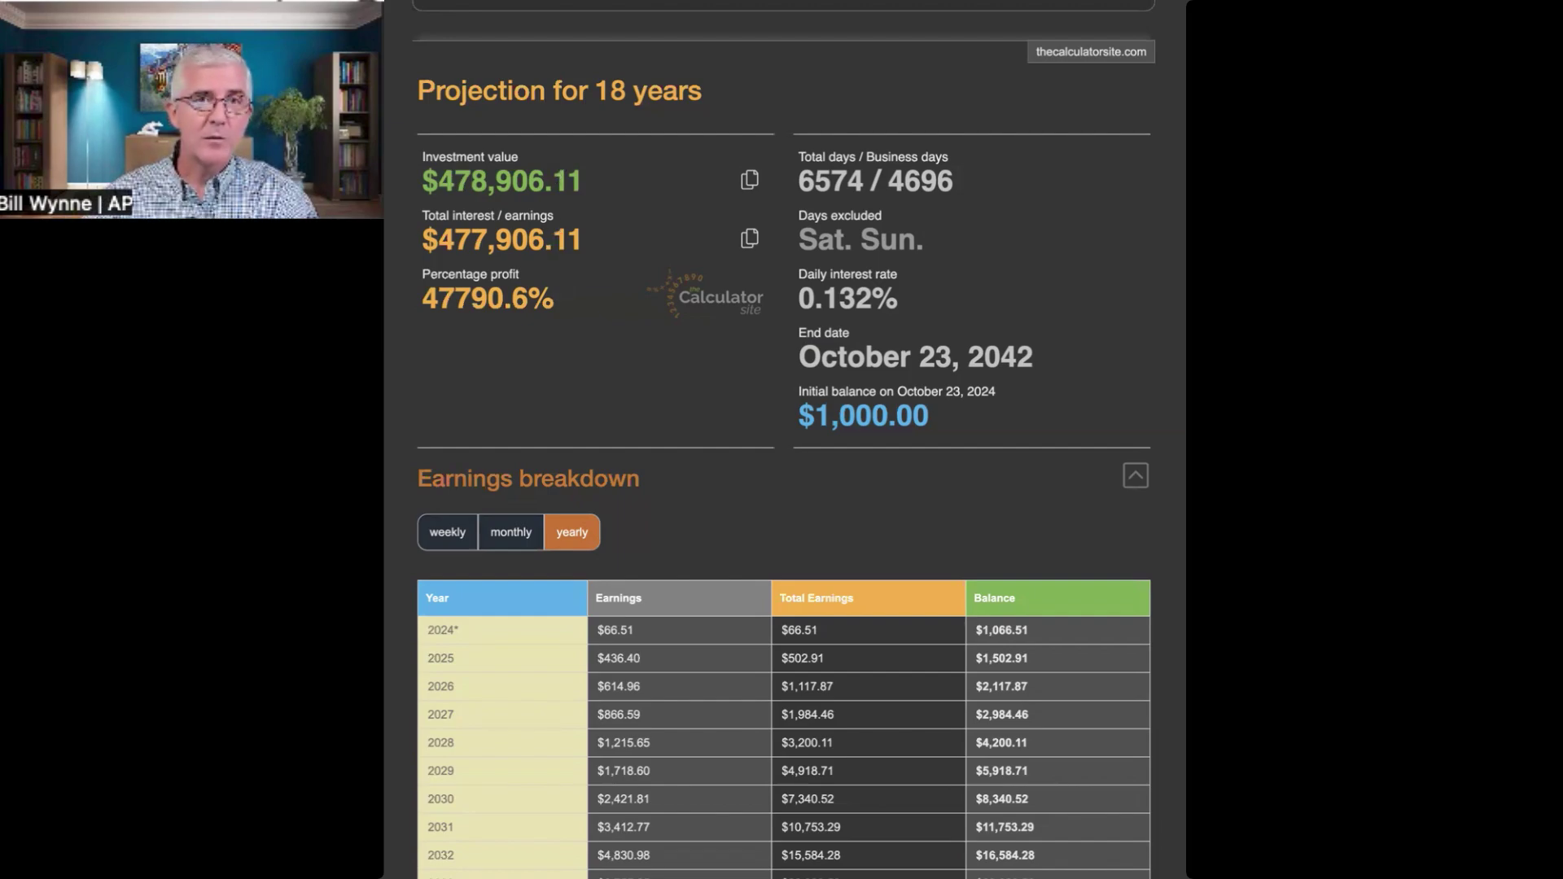
# Step: Work out (147*12)*18 = 31752 in a new Google tab, then return to the calculator
pyautogui.hotkey('ctrl', 't')
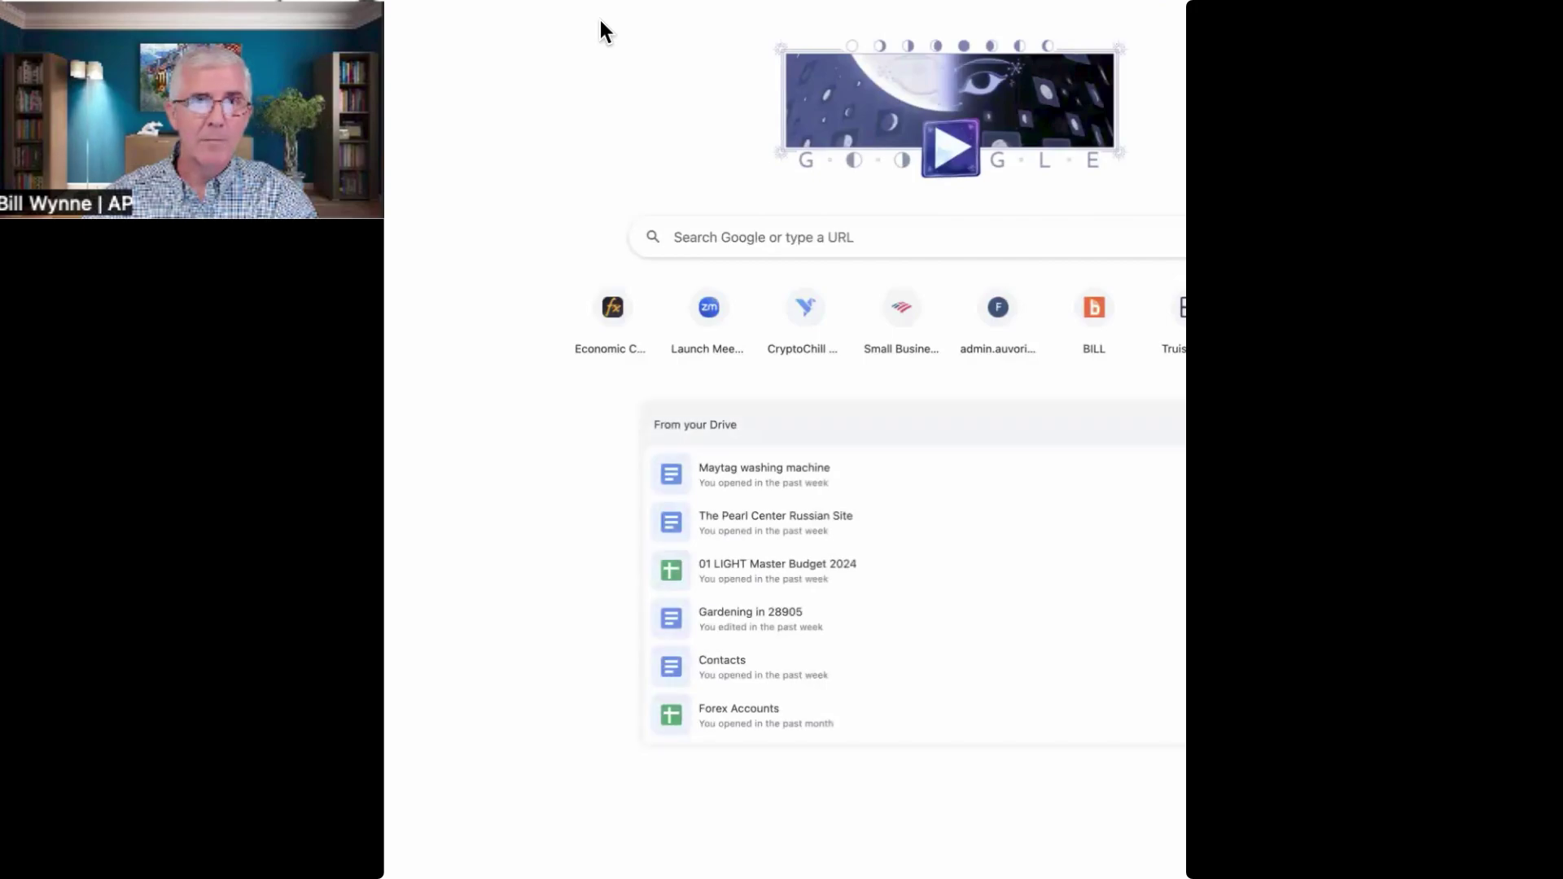
pyautogui.click(723, 242)
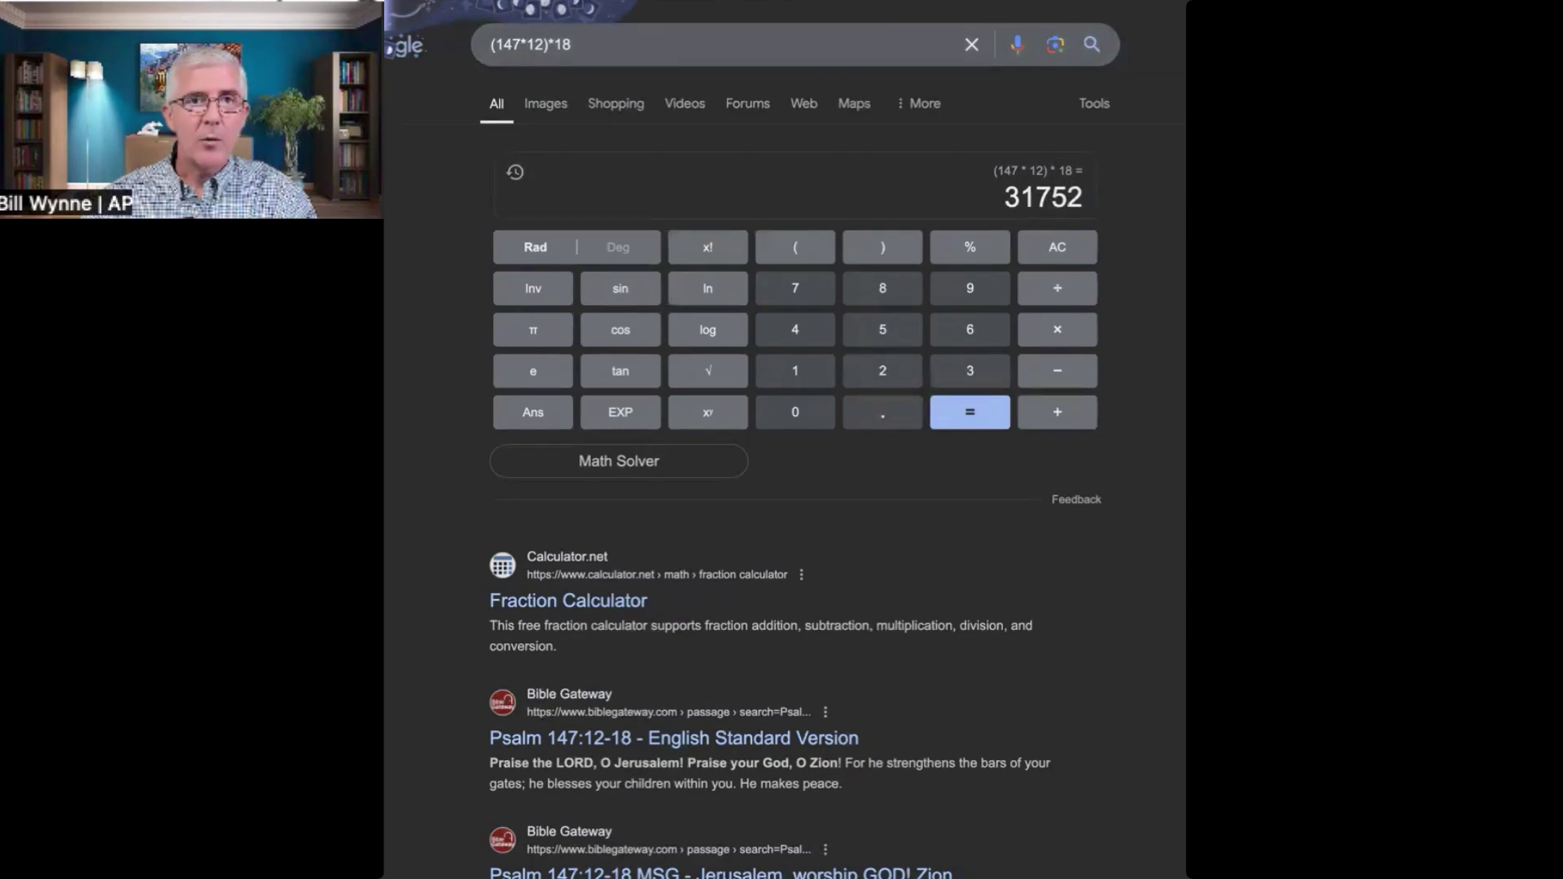
pyautogui.click(693, 6)
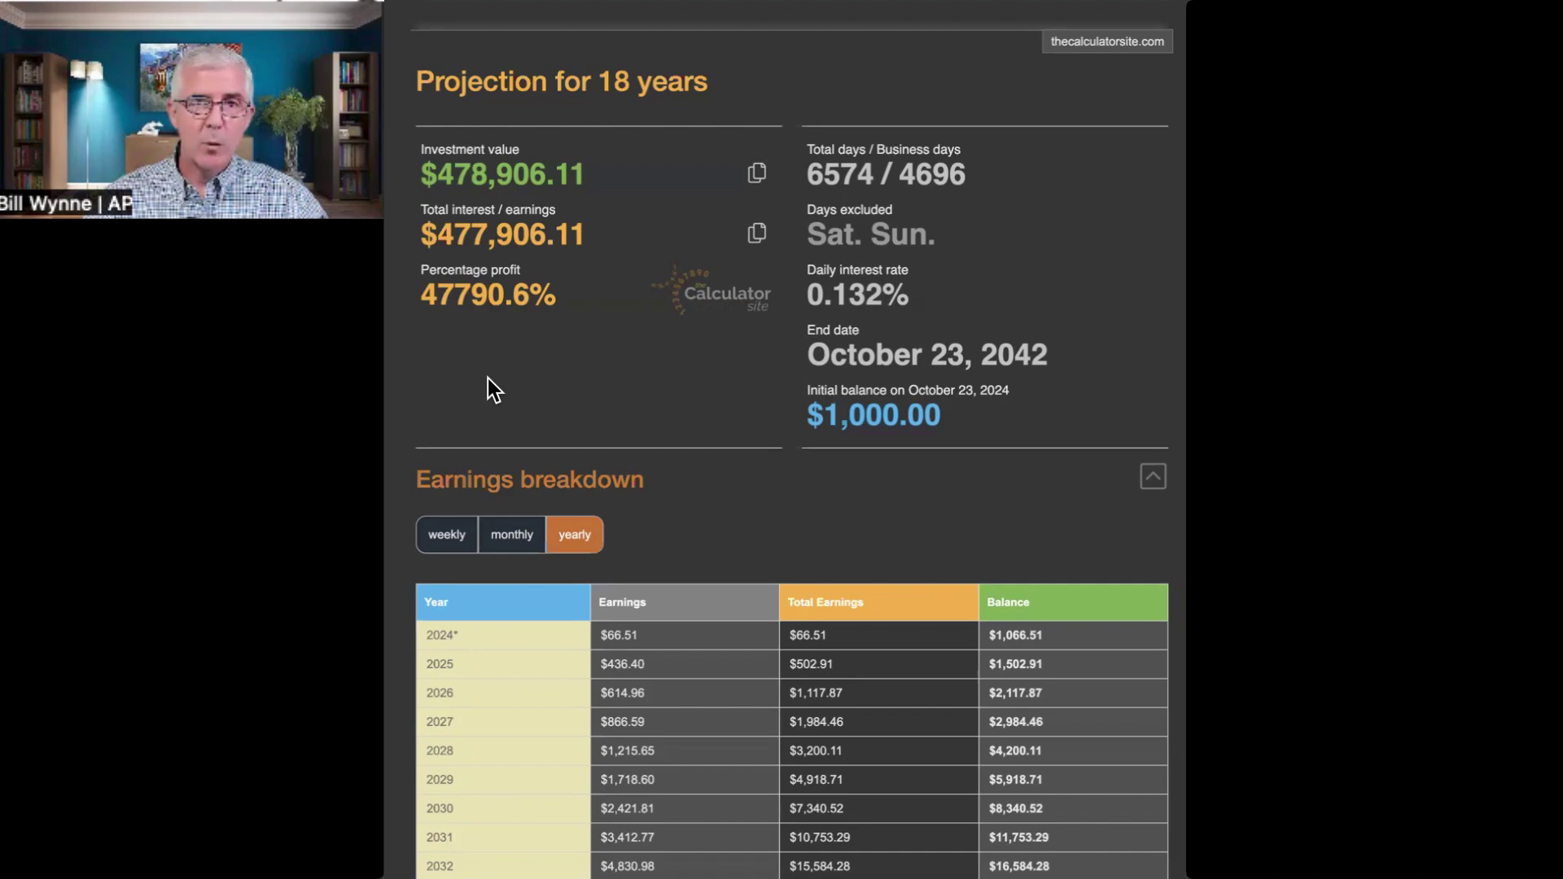
# Step: Change the principal from 1000 to 5000 and recalculate the 18-year projection
pyautogui.scroll(6, 488, 381)
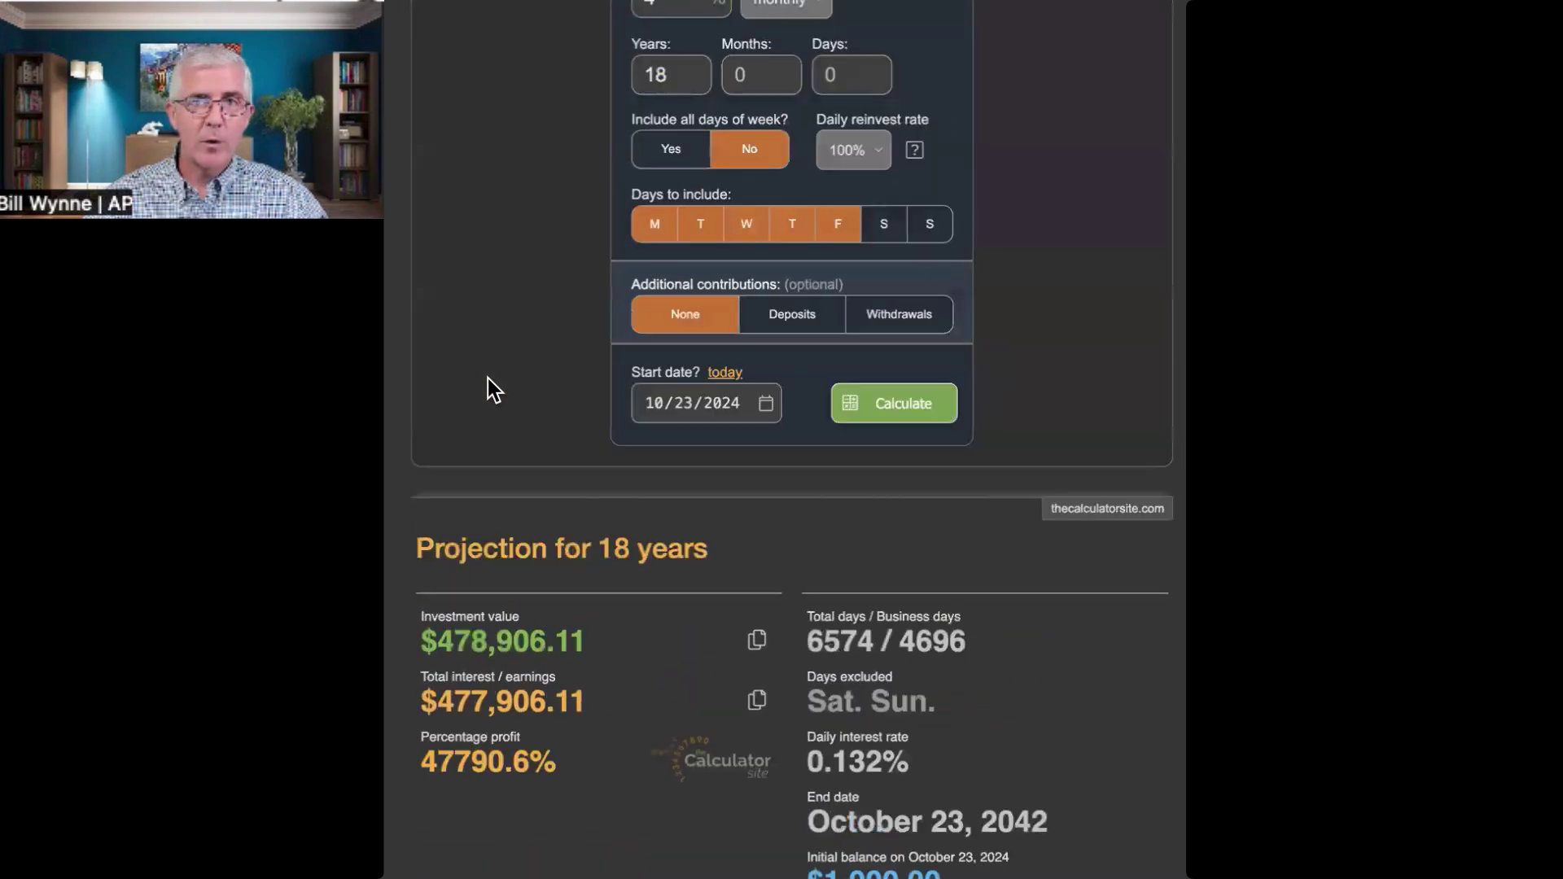
pyautogui.scroll(3, 499, 381)
pyautogui.doubleClick(688, 180)
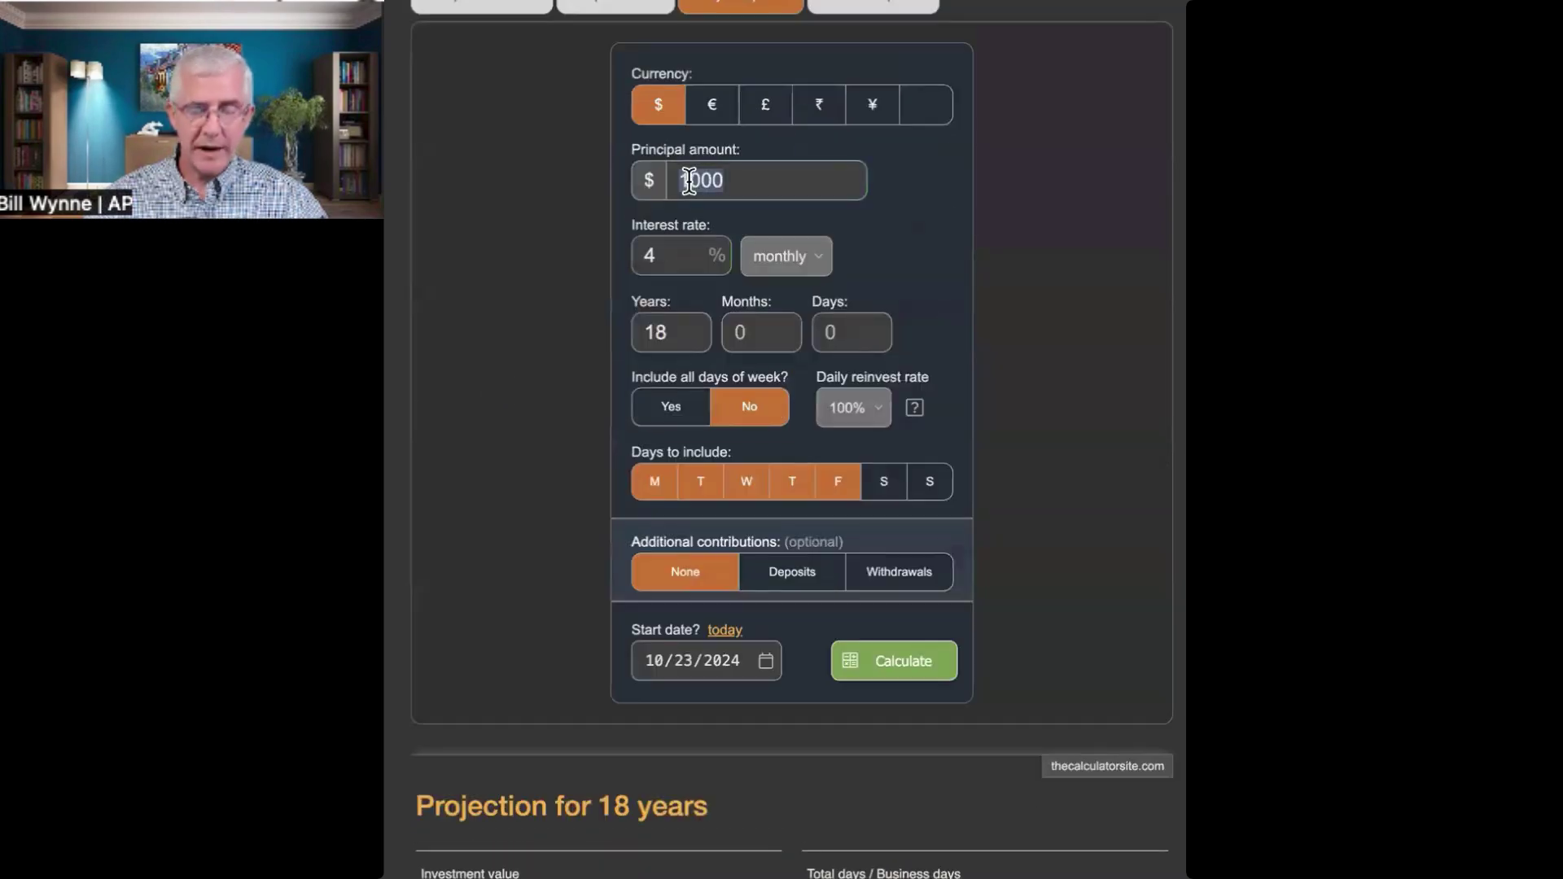
pyautogui.click(689, 180)
pyautogui.press('BackSpace')
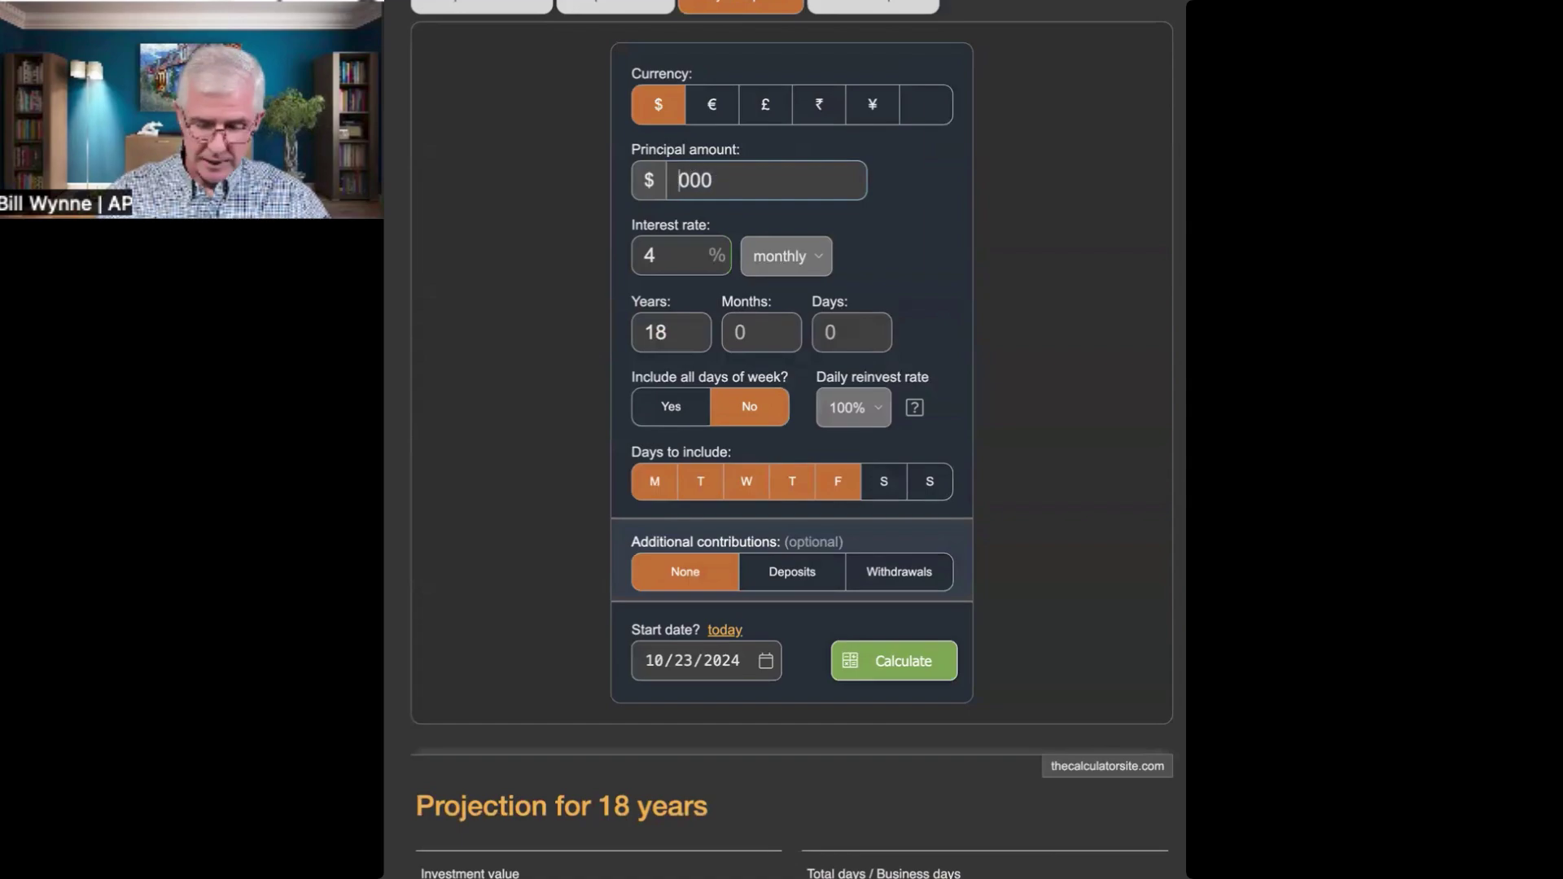
pyautogui.write('5')
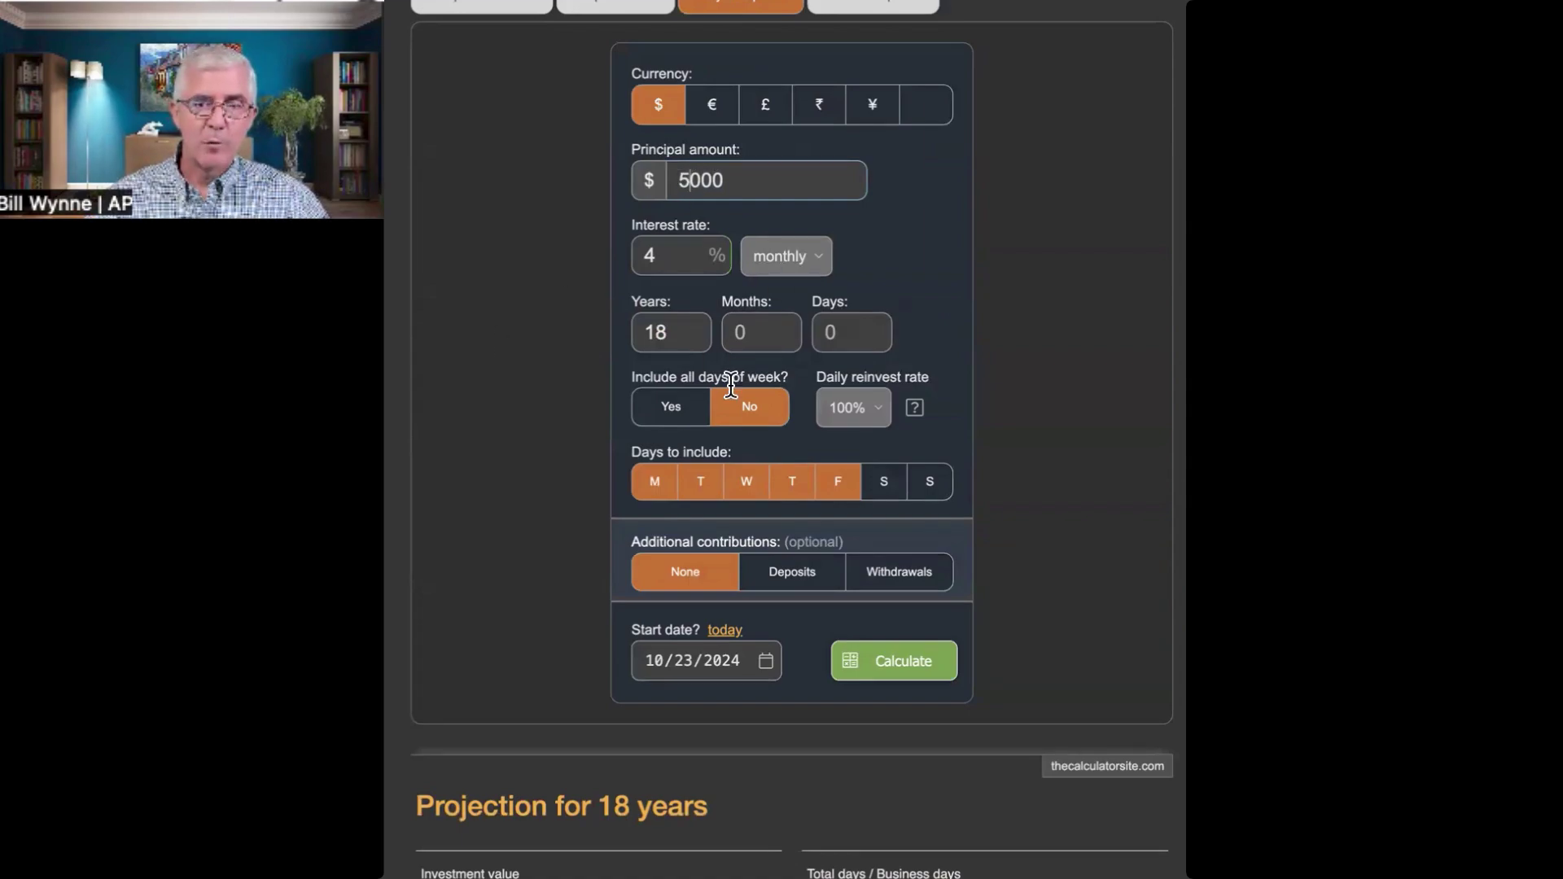
pyautogui.scroll(-1, 530, 658)
pyautogui.click(879, 628)
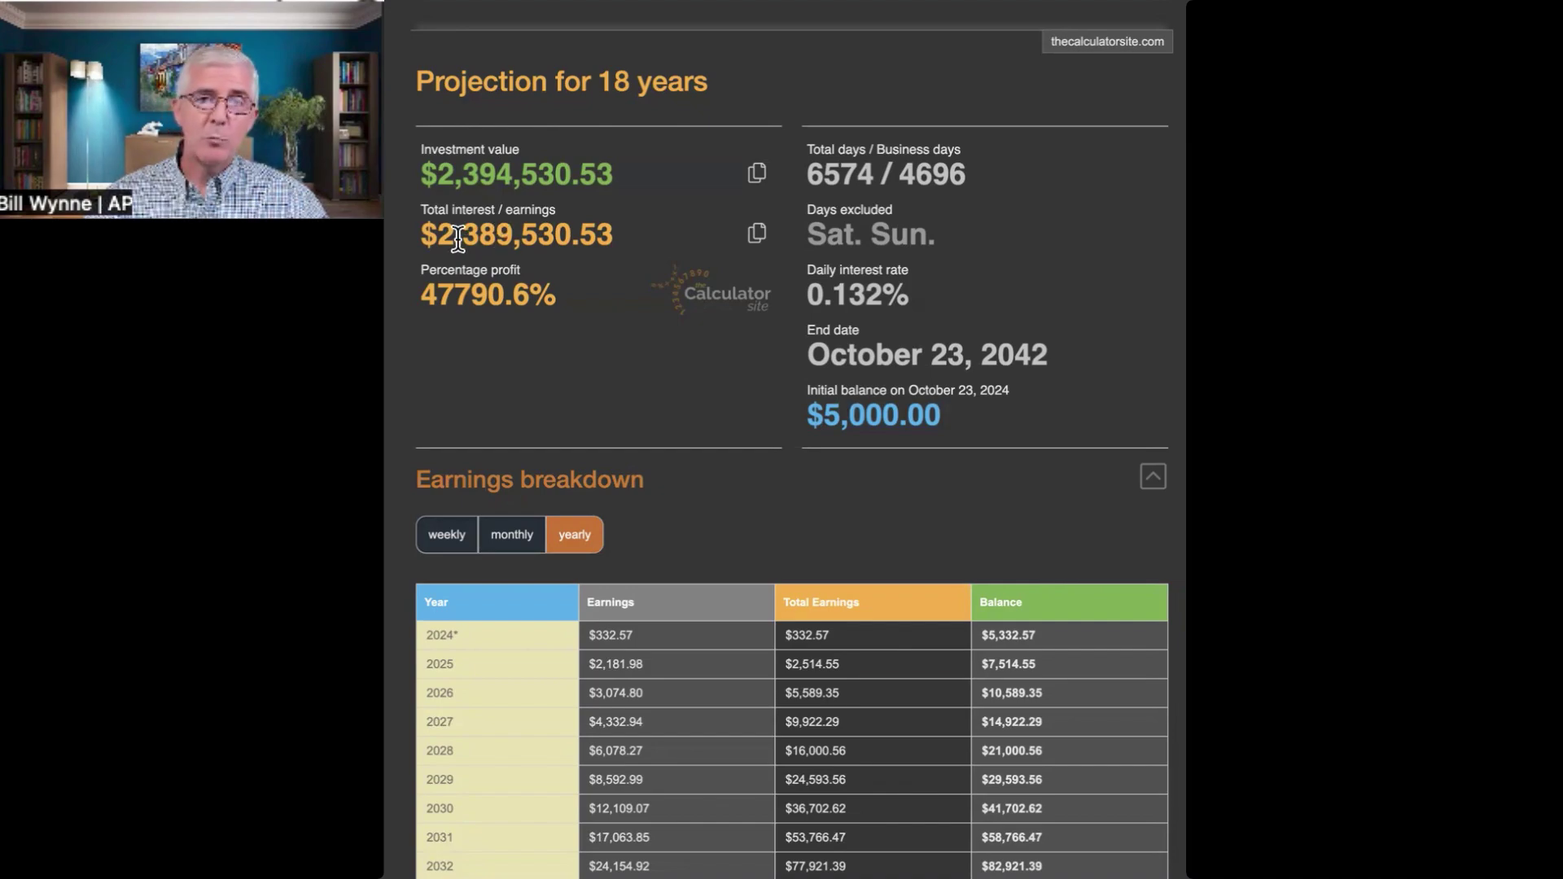
# Step: Highlight the new total earnings, then select the 5000 principal in the form
pyautogui.moveTo(479, 237); pyautogui.dragTo(509, 237)
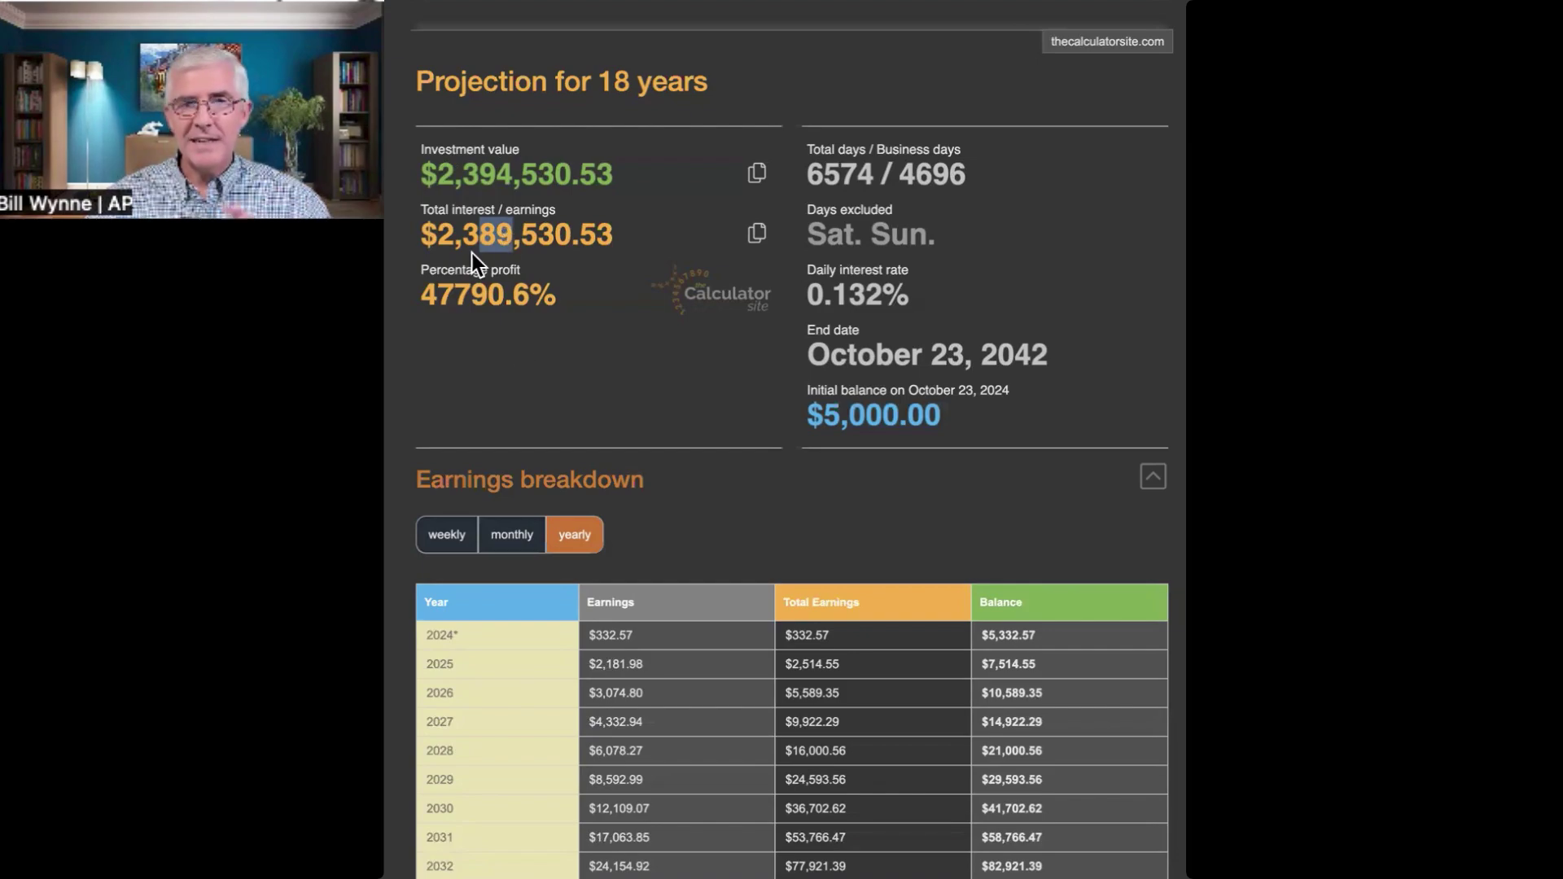
pyautogui.scroll(8, 538, 331)
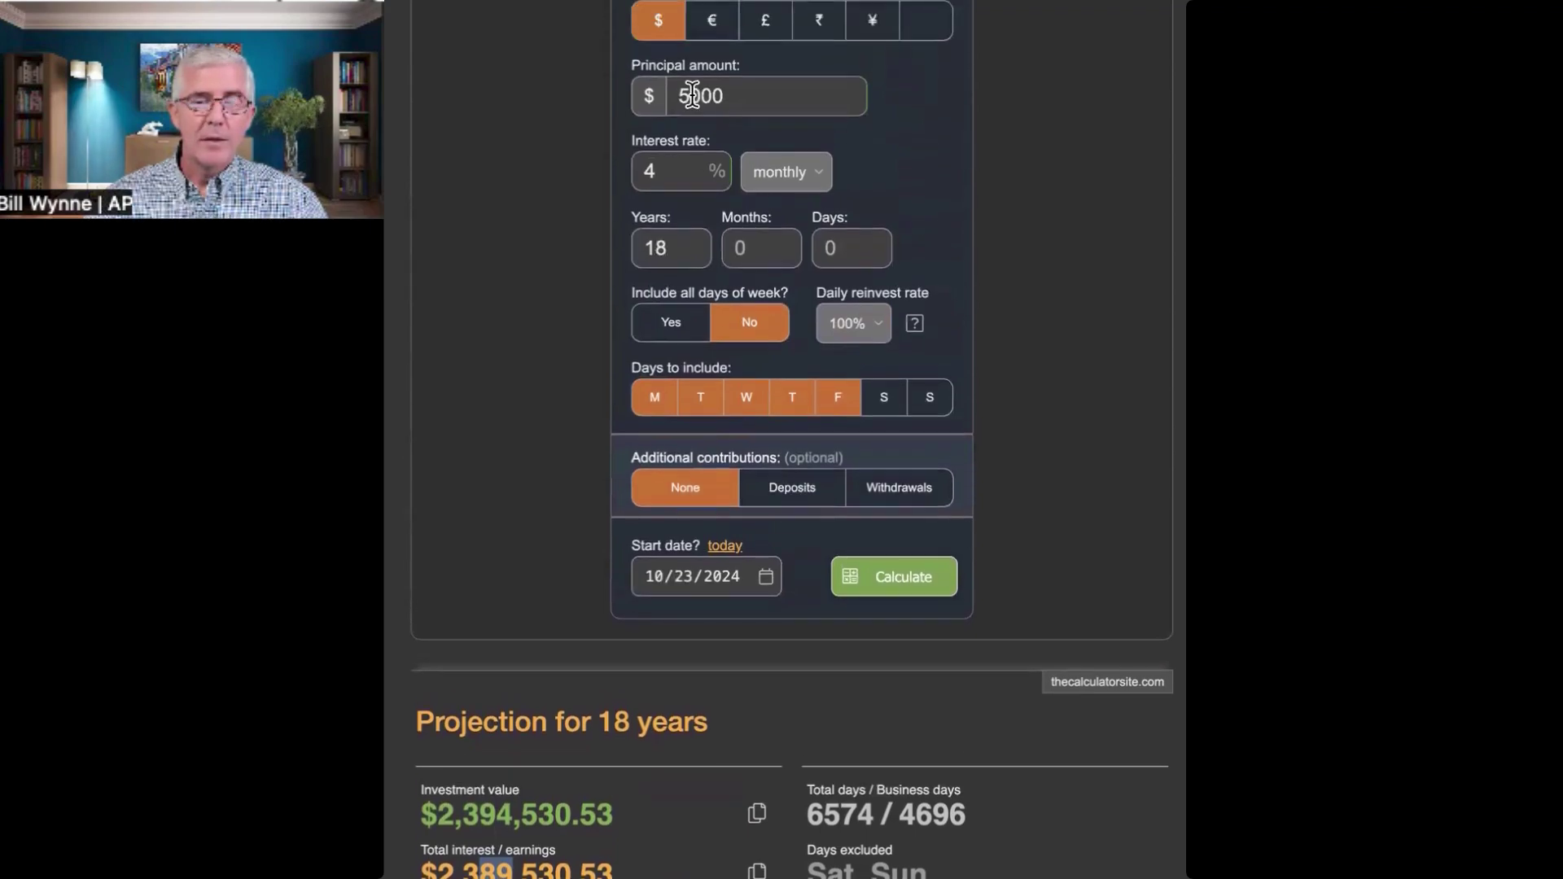
pyautogui.moveTo(681, 95); pyautogui.dragTo(731, 96)
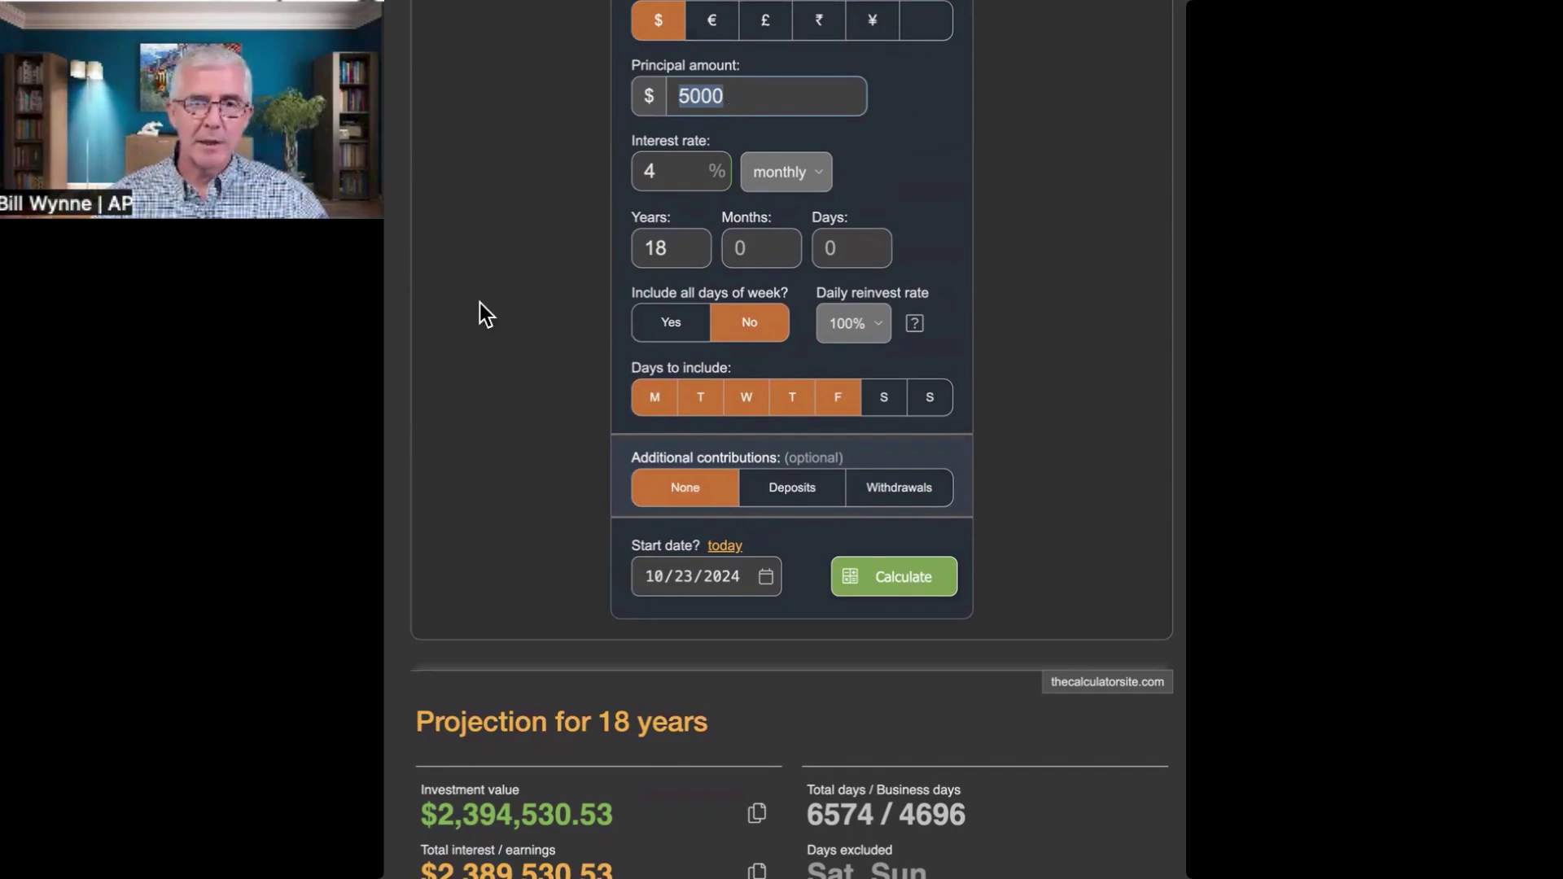
pyautogui.scroll(-6, 480, 305)
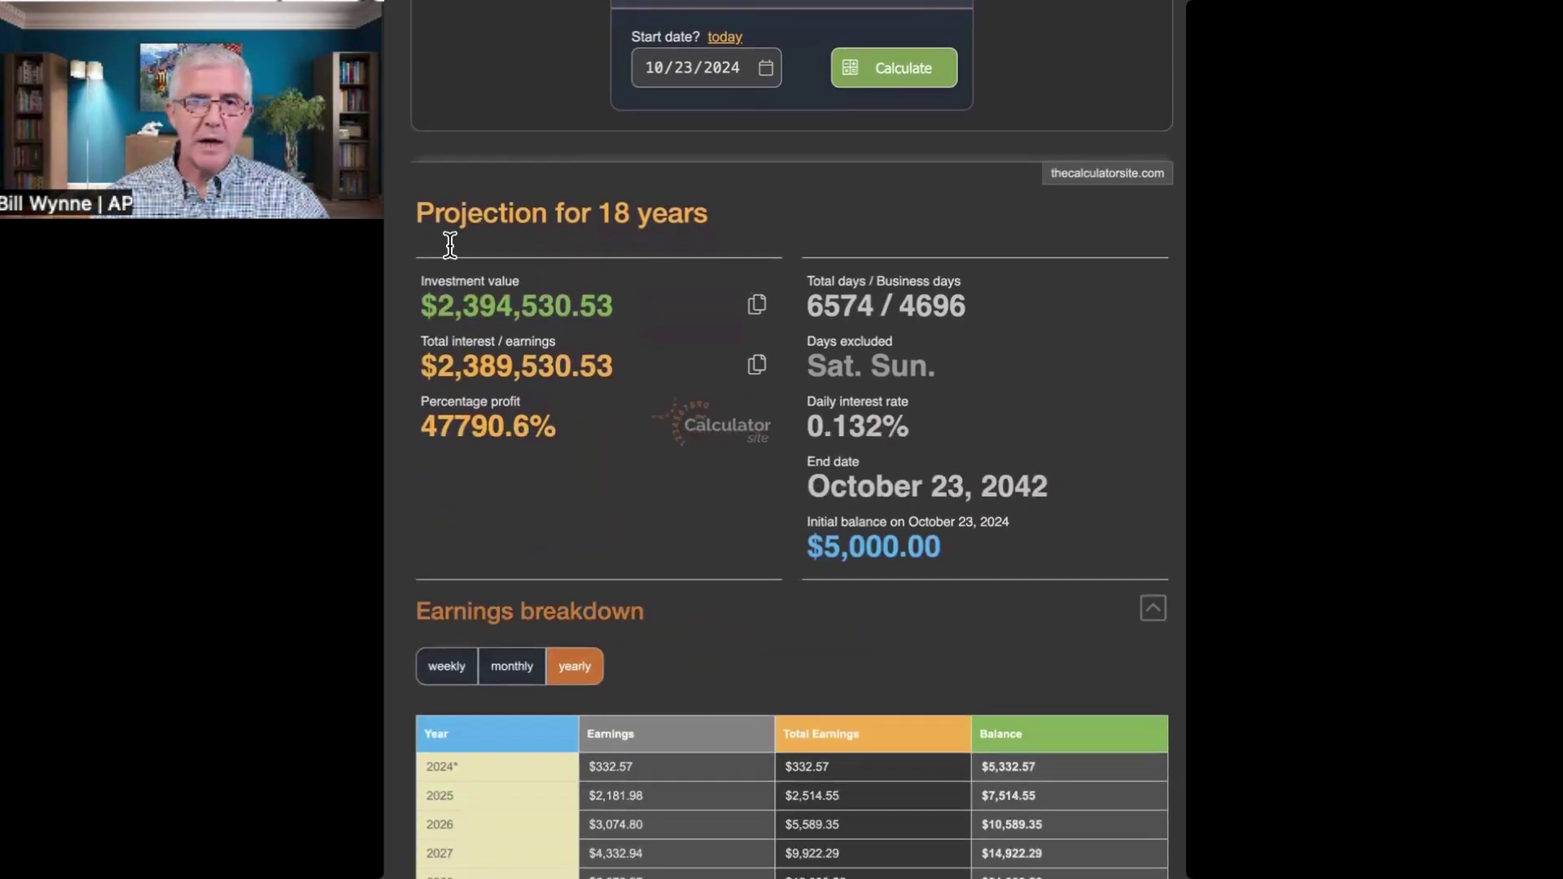
pyautogui.scroll(4, 507, 461)
pyautogui.scroll(5, 506, 462)
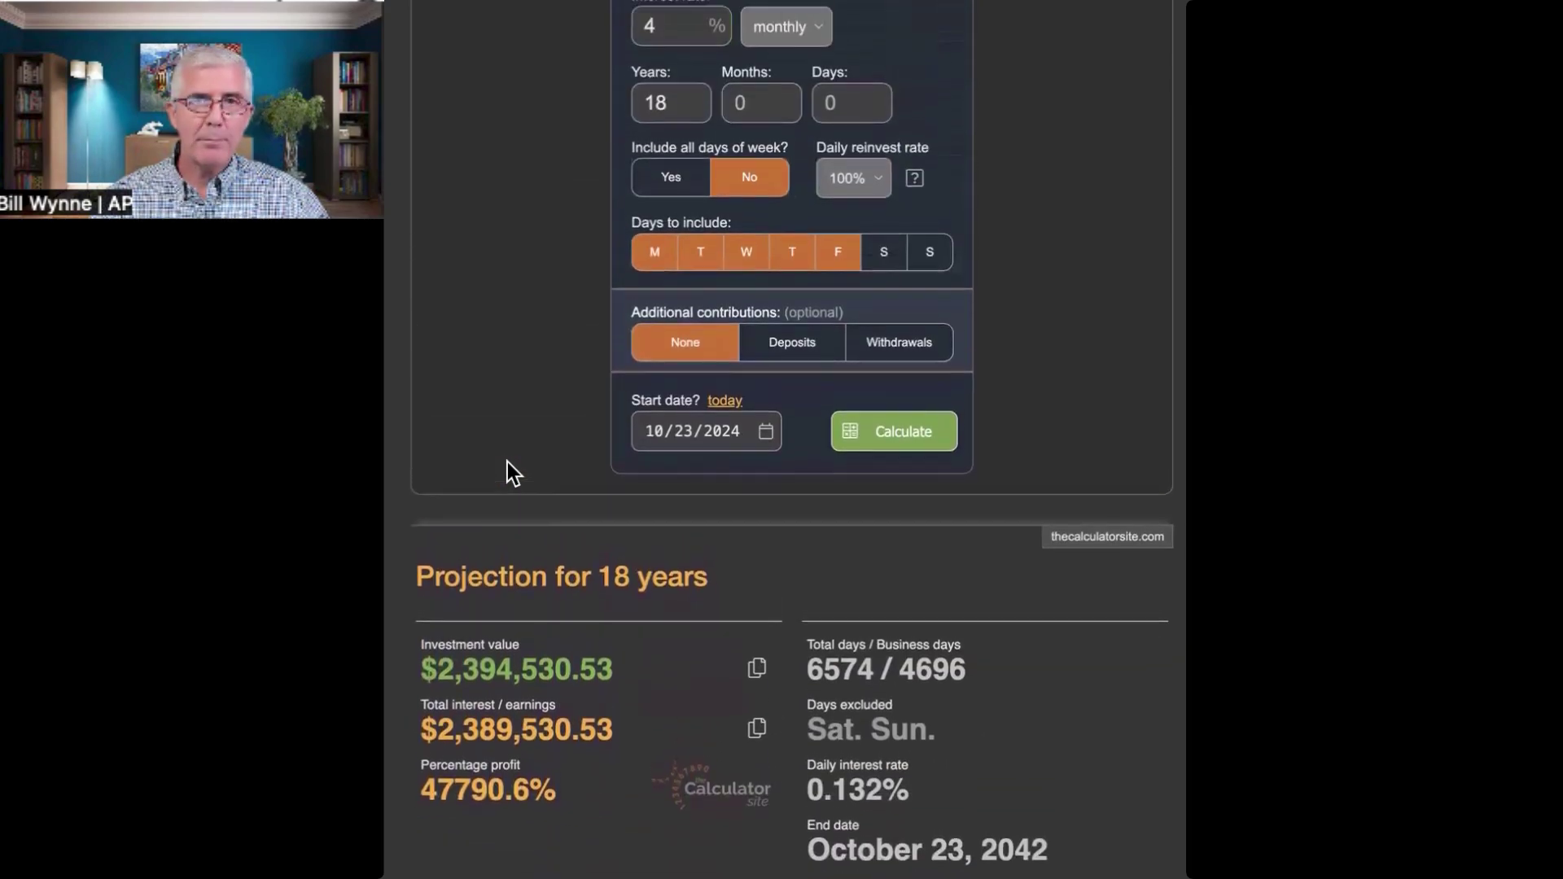
# Step: Set principal to 10000 and years to 5, recalculate, and highlight the $45,495.83 interest
pyautogui.scroll(1, 507, 462)
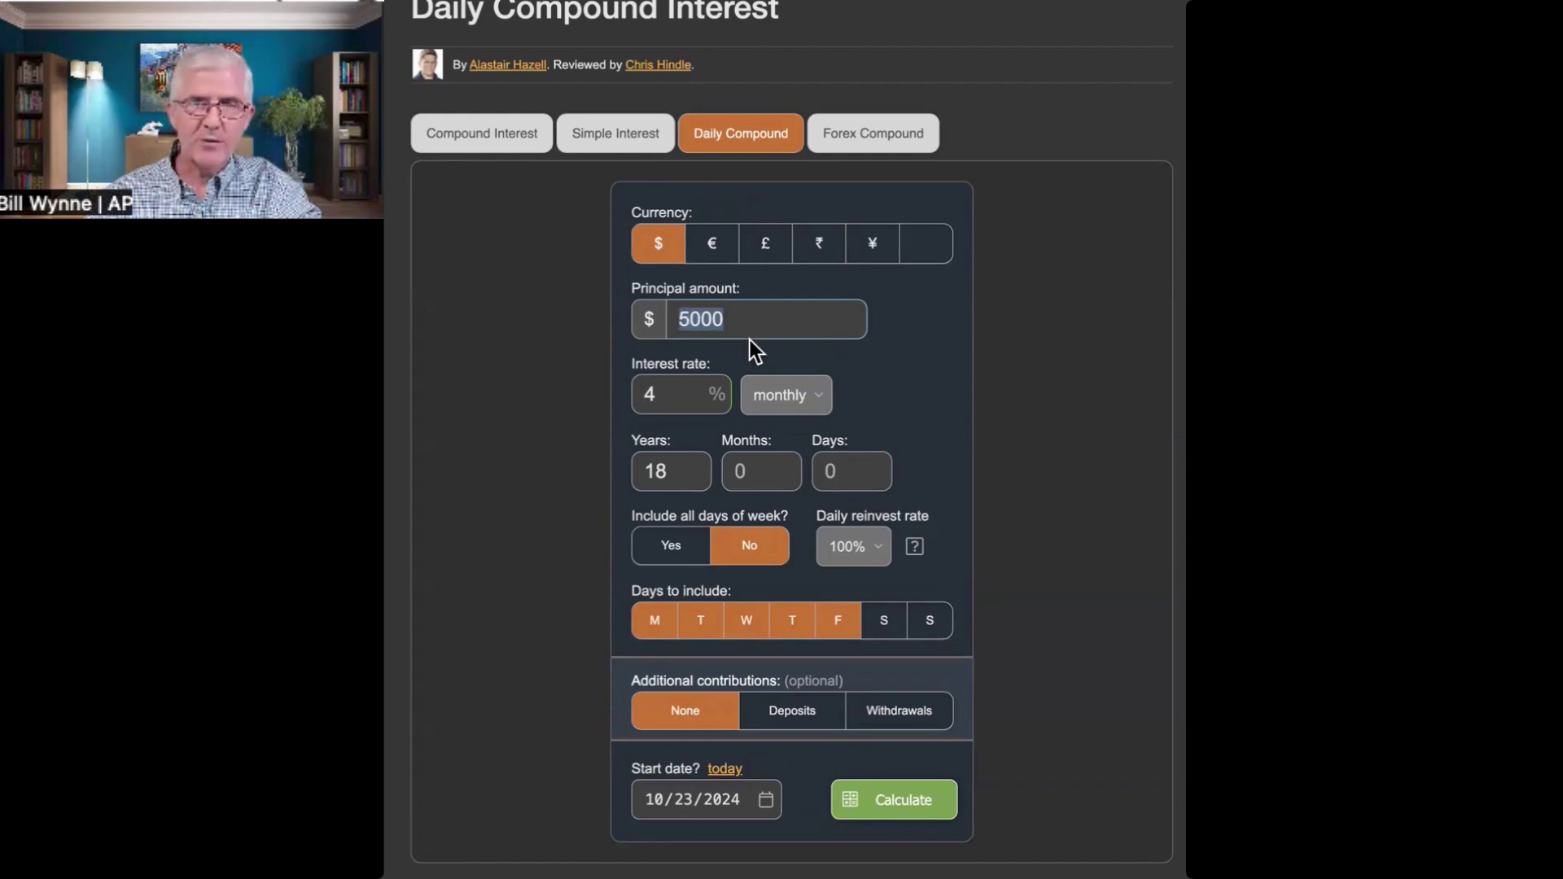
pyautogui.press('Left')
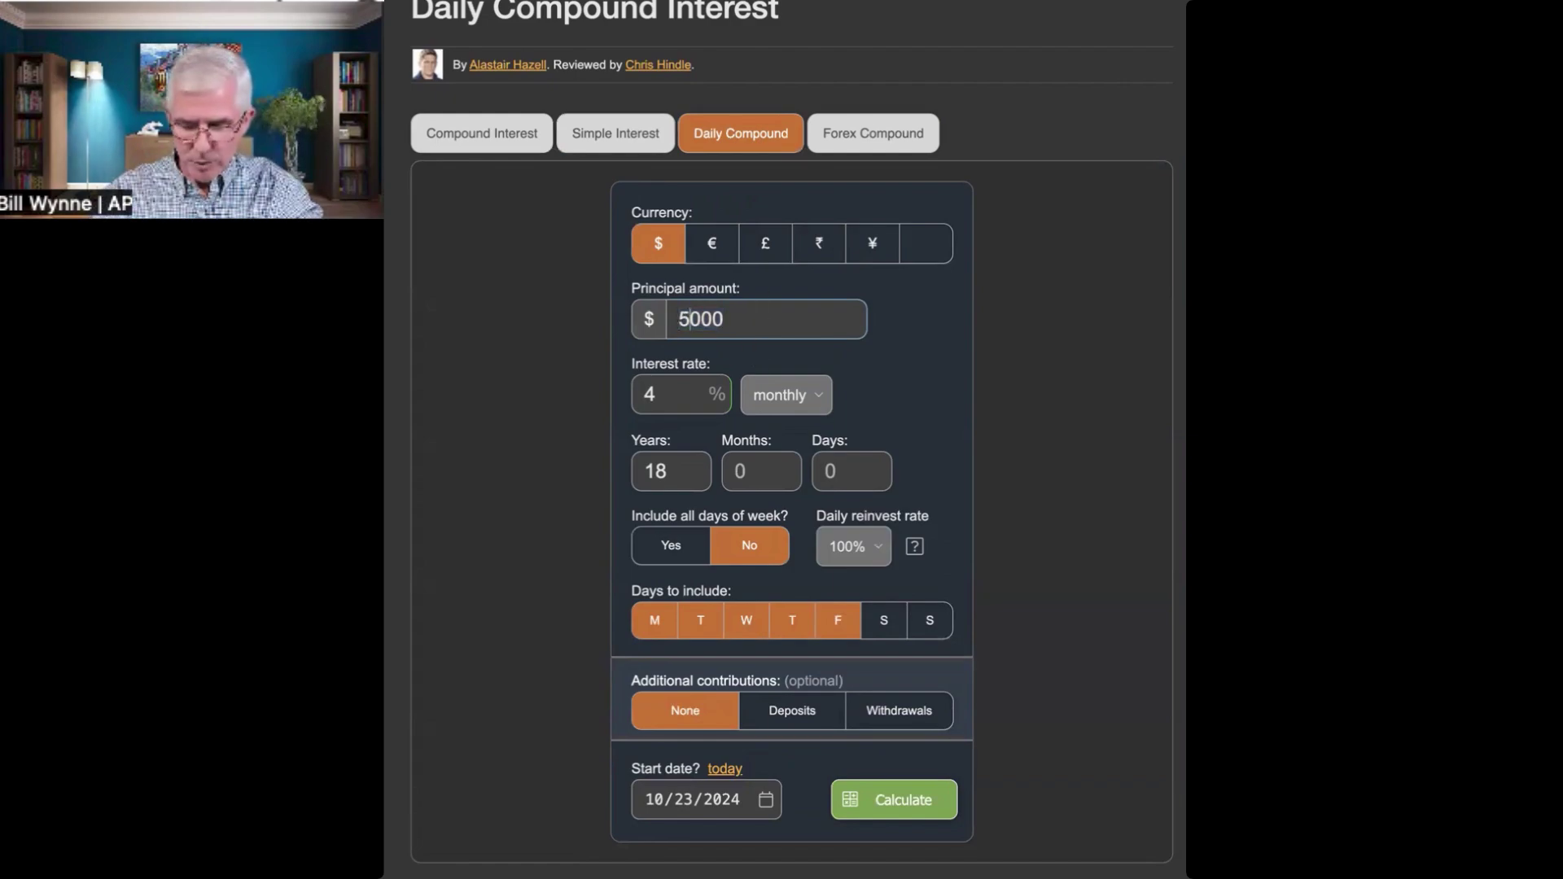
pyautogui.press('Delete')
pyautogui.write('10')
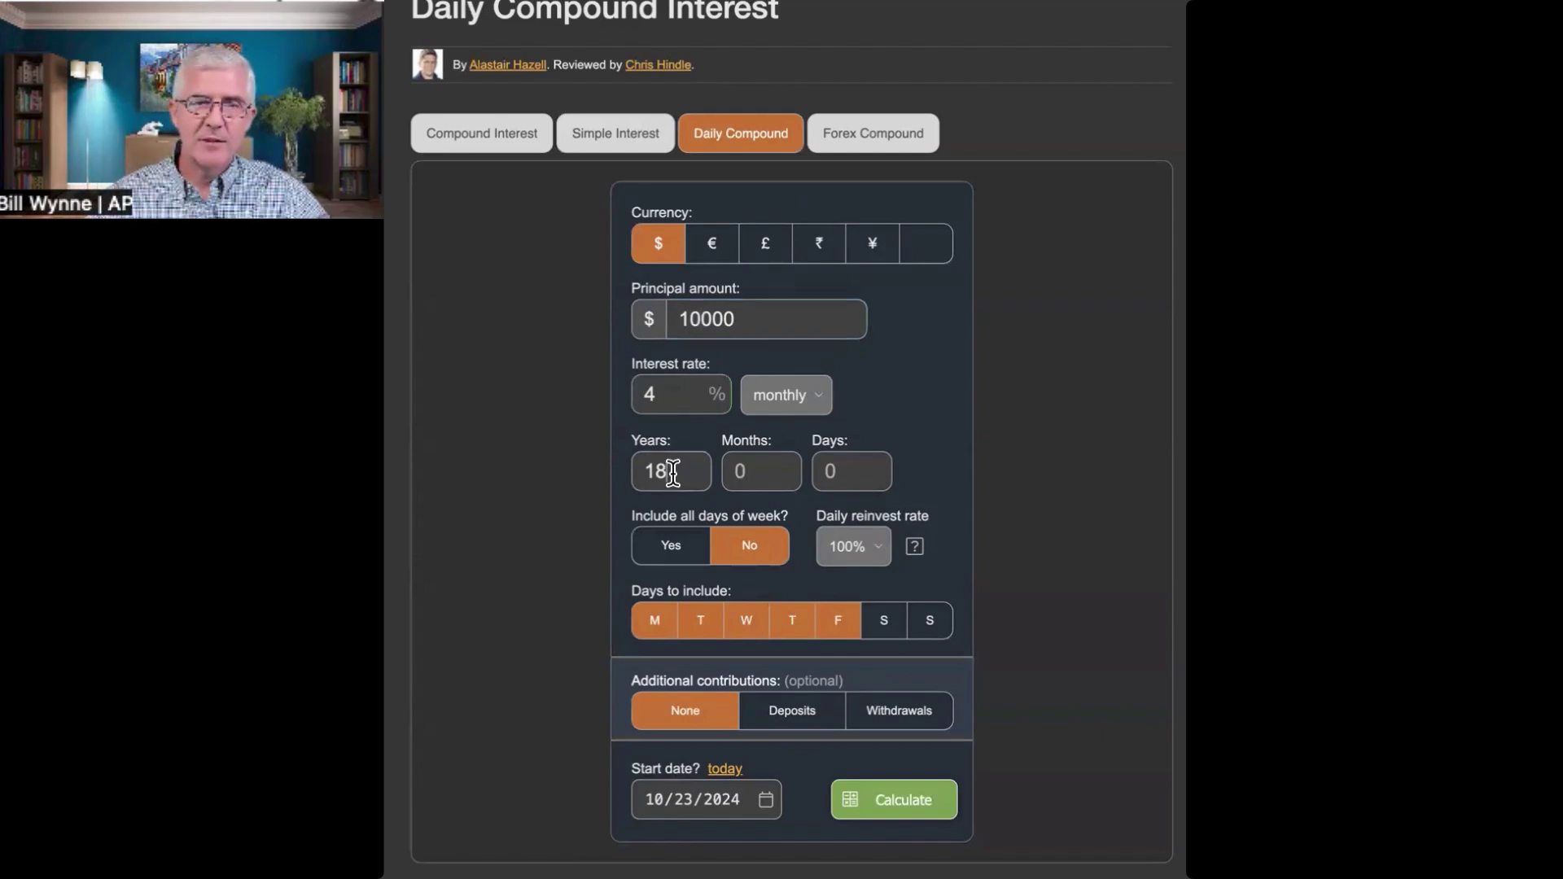
pyautogui.moveTo(670, 473); pyautogui.dragTo(644, 472)
pyautogui.write('5')
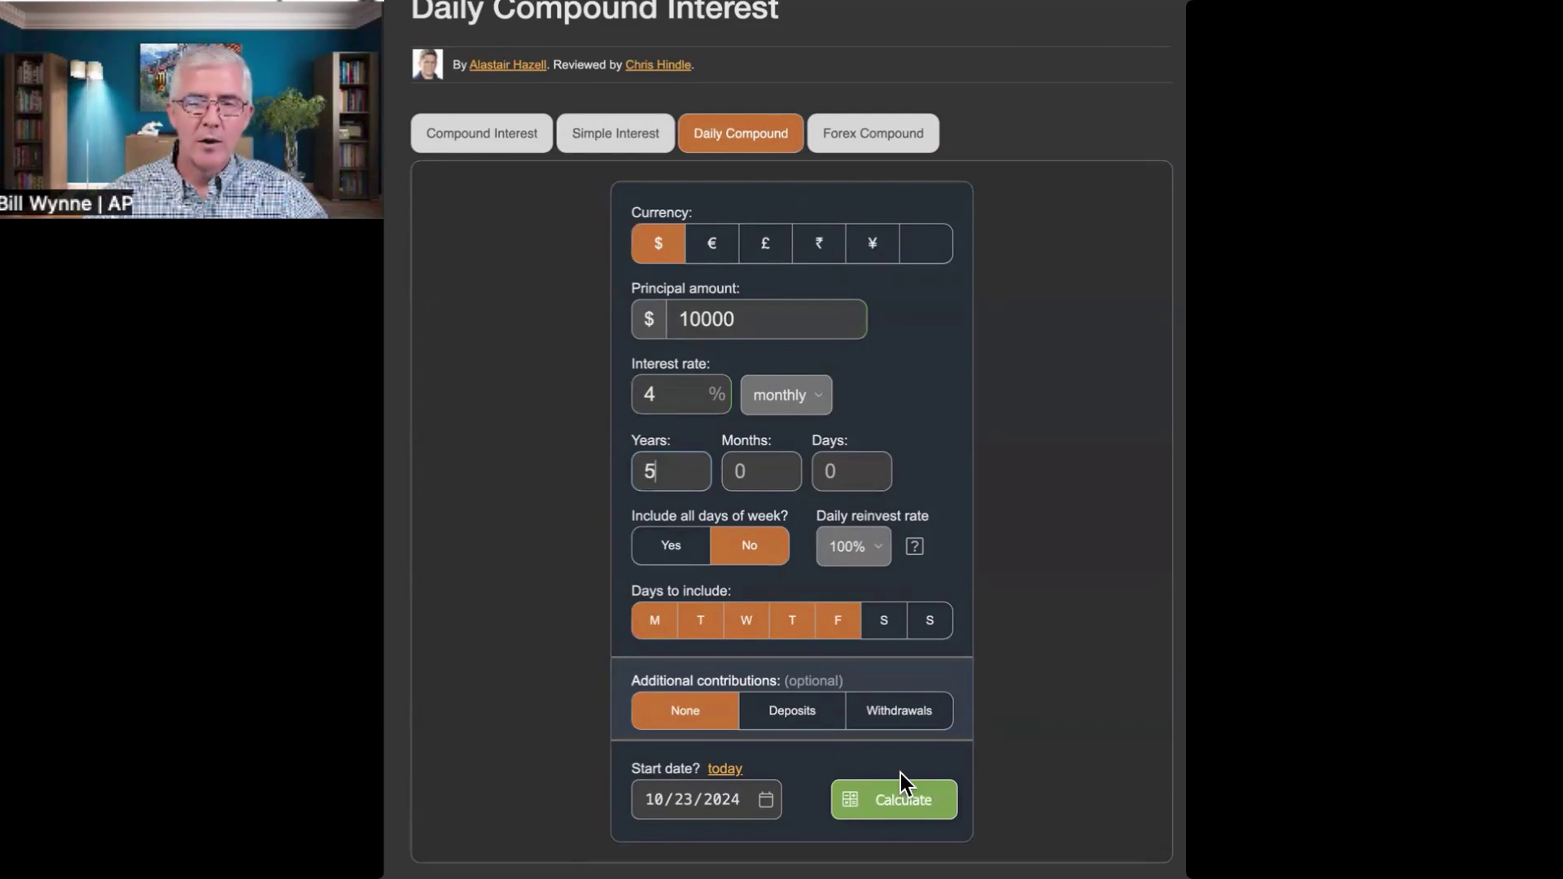
pyautogui.click(902, 801)
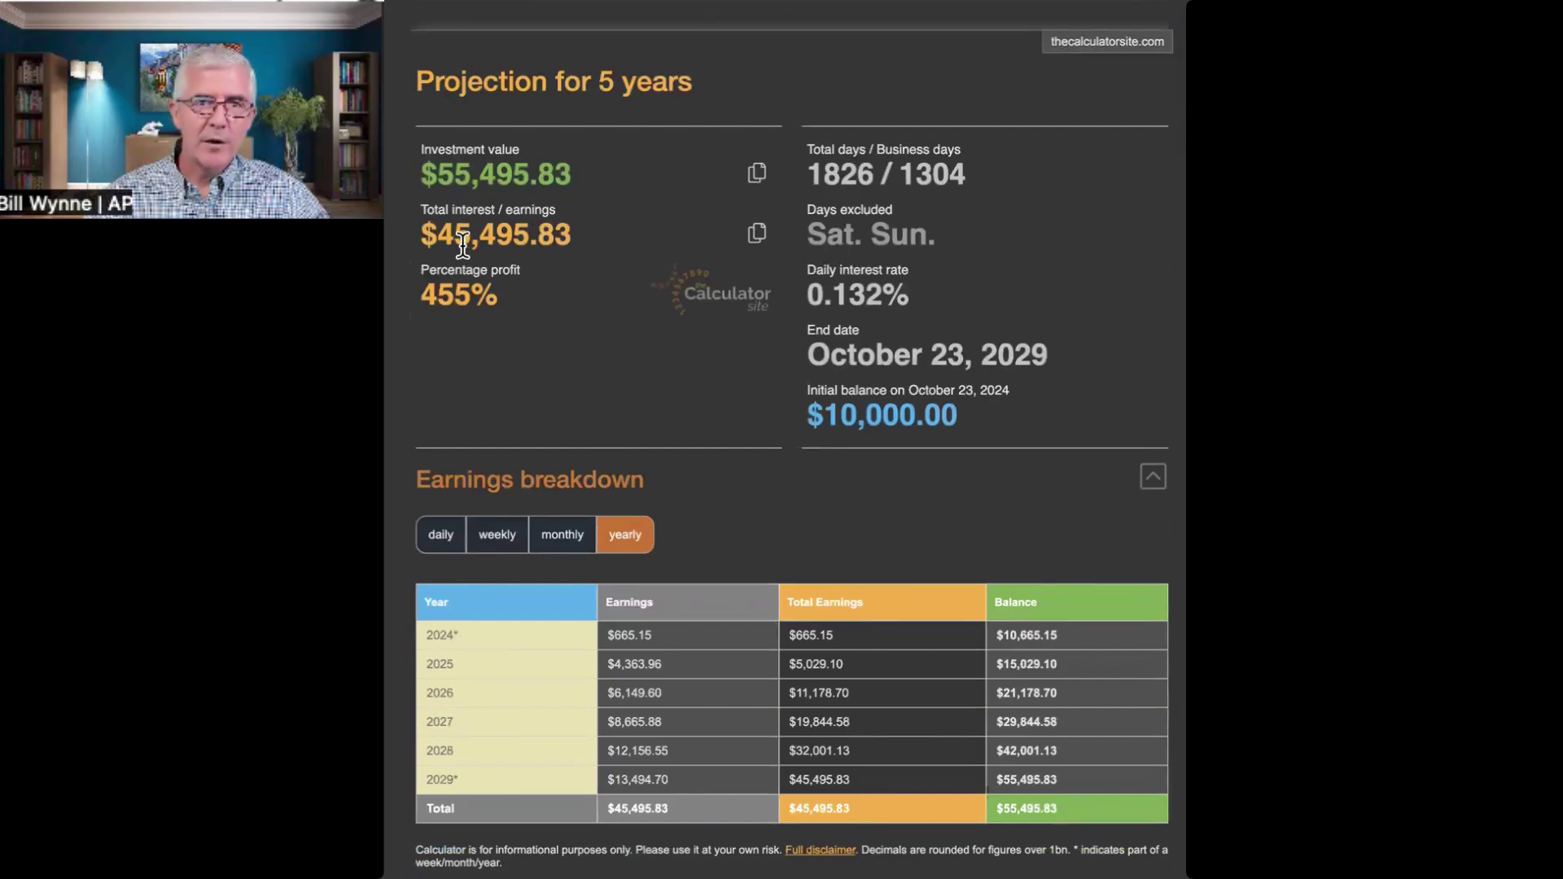
pyautogui.moveTo(441, 234); pyautogui.dragTo(567, 231)
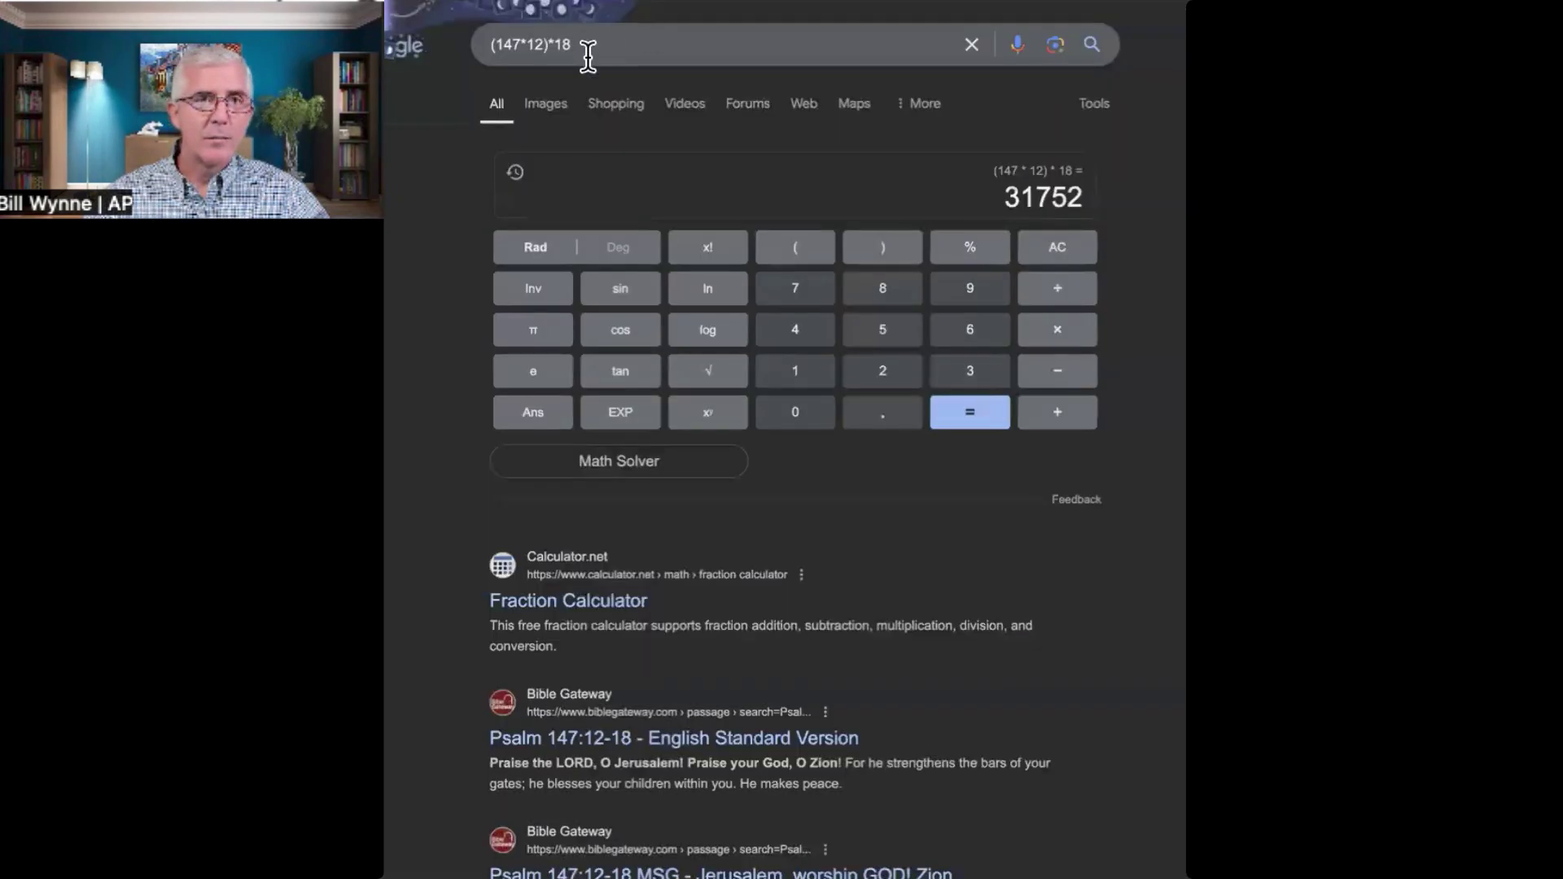
# Step: Change the Google query to (147*12)*5 to get 8820
pyautogui.click(582, 47)
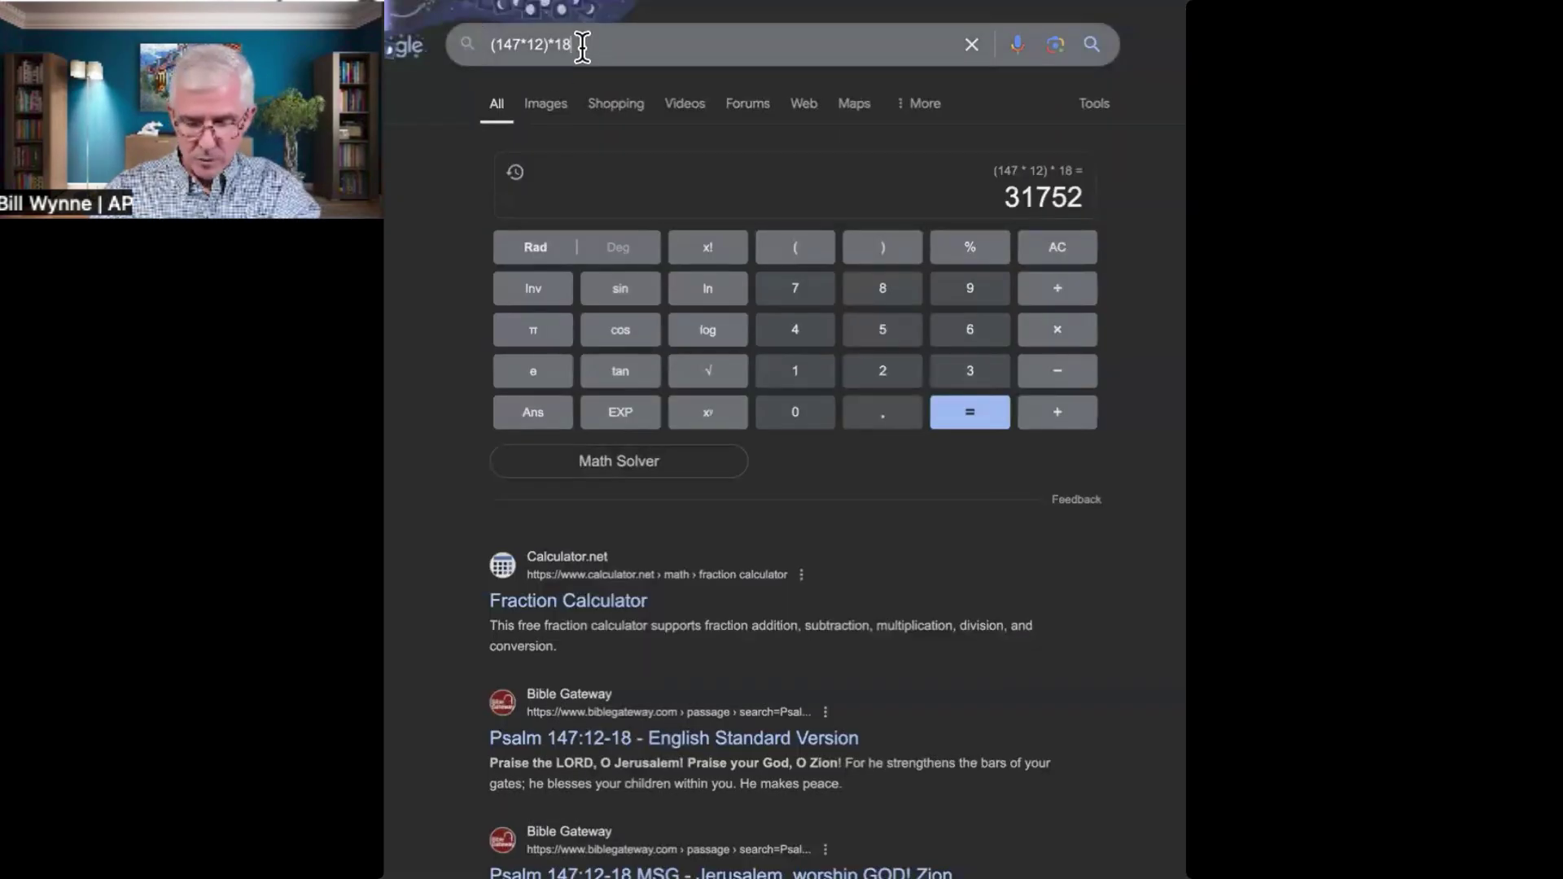
pyautogui.press('BackSpace')
pyautogui.press('BackSpace')
pyautogui.write('5')
pyautogui.press('Return')
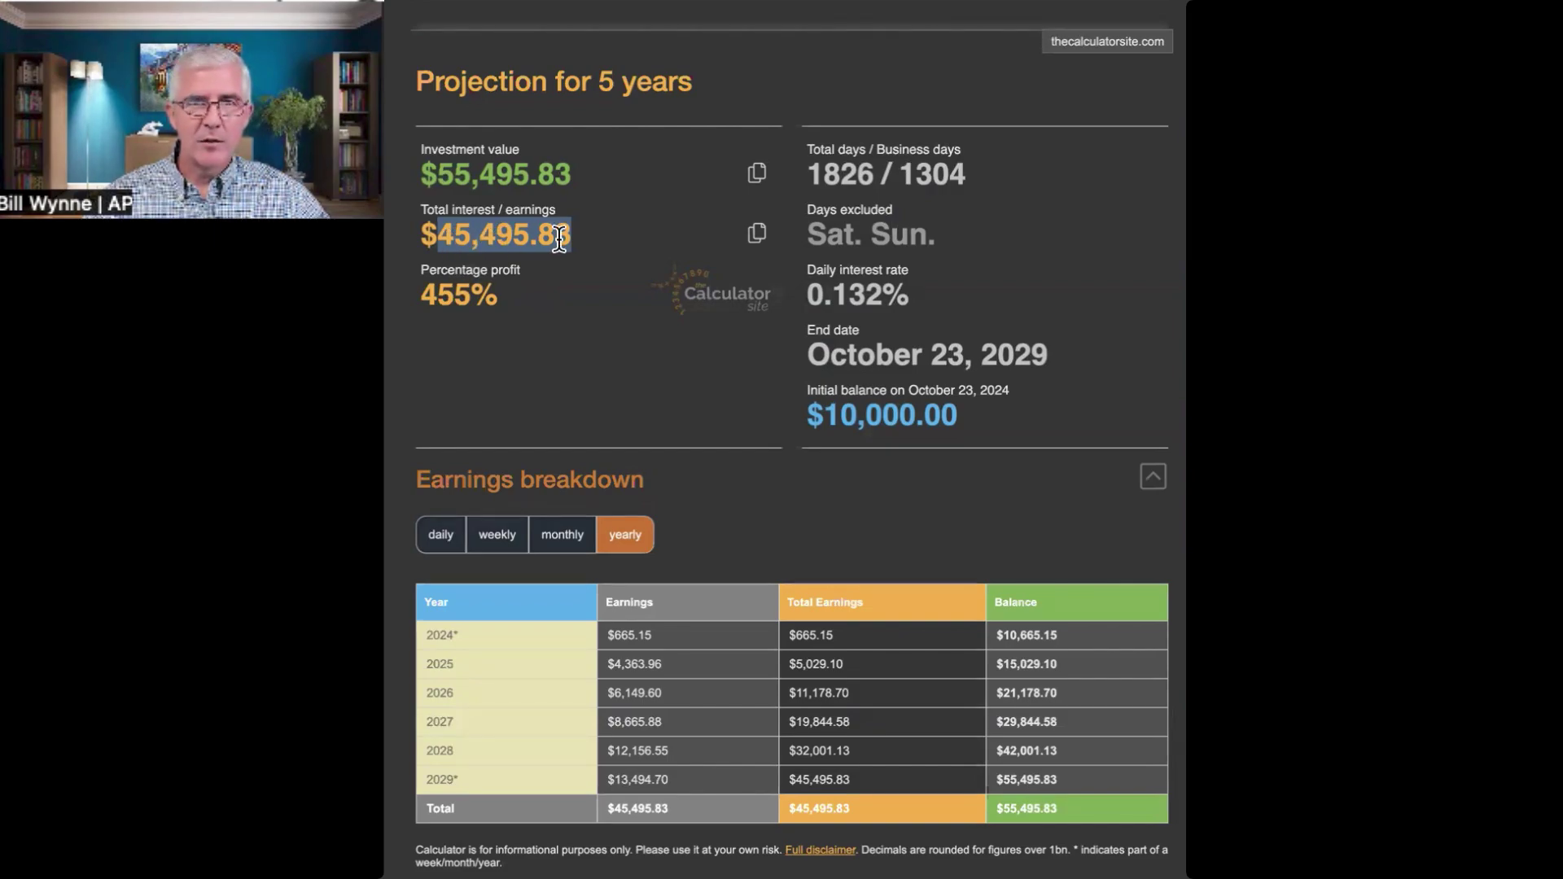
# Step: Highlight the $55,495.83 investment value and scroll back up to the input form
pyautogui.moveTo(571, 177); pyautogui.dragTo(412, 182)
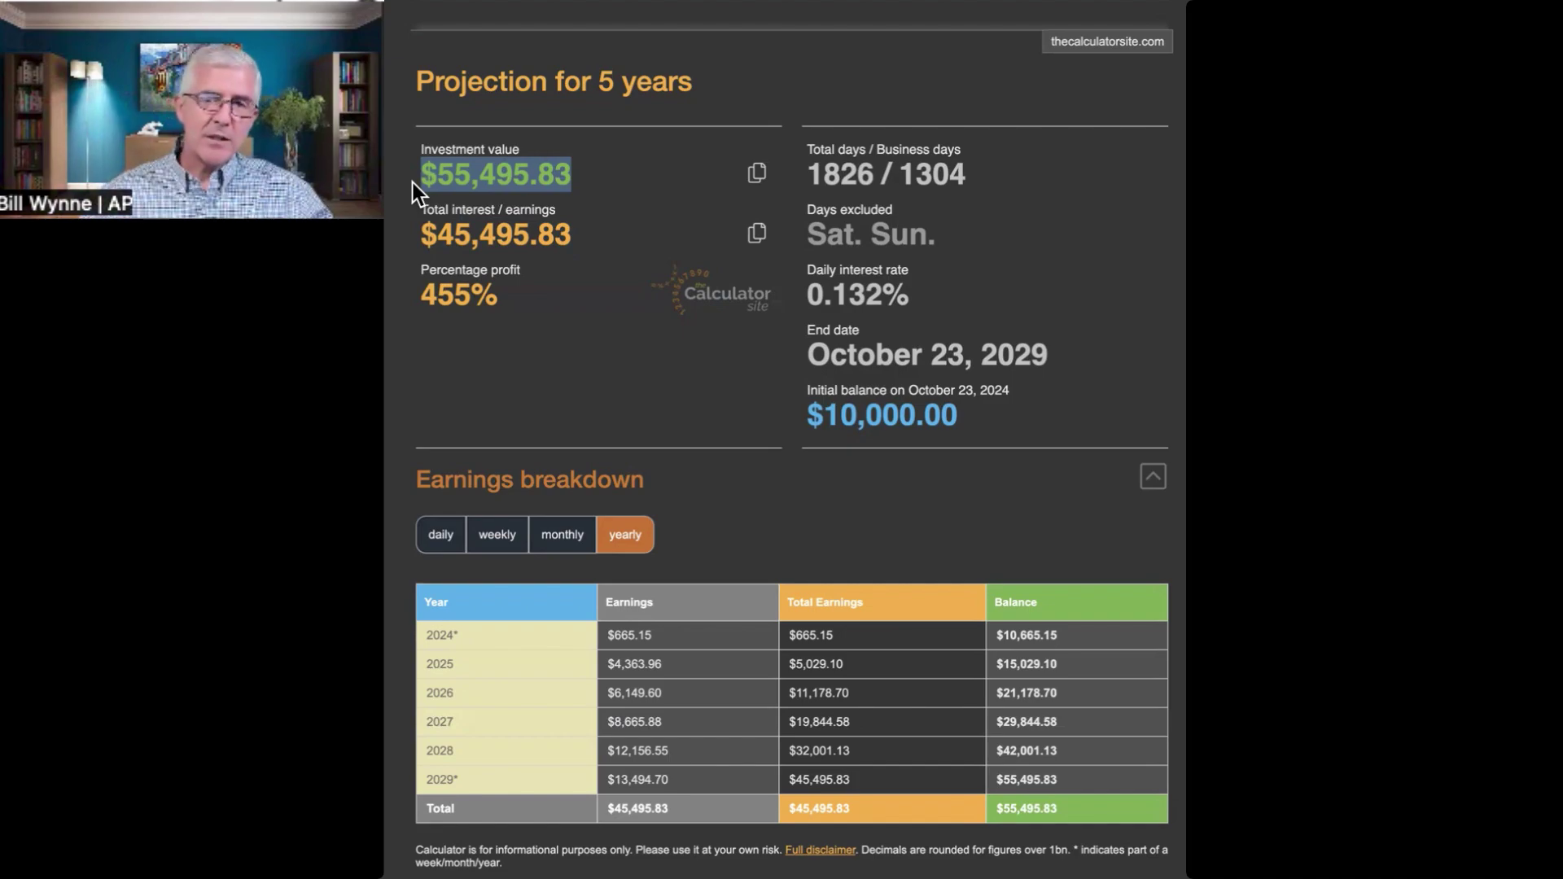
pyautogui.scroll(1, 413, 182)
pyautogui.scroll(10, 413, 182)
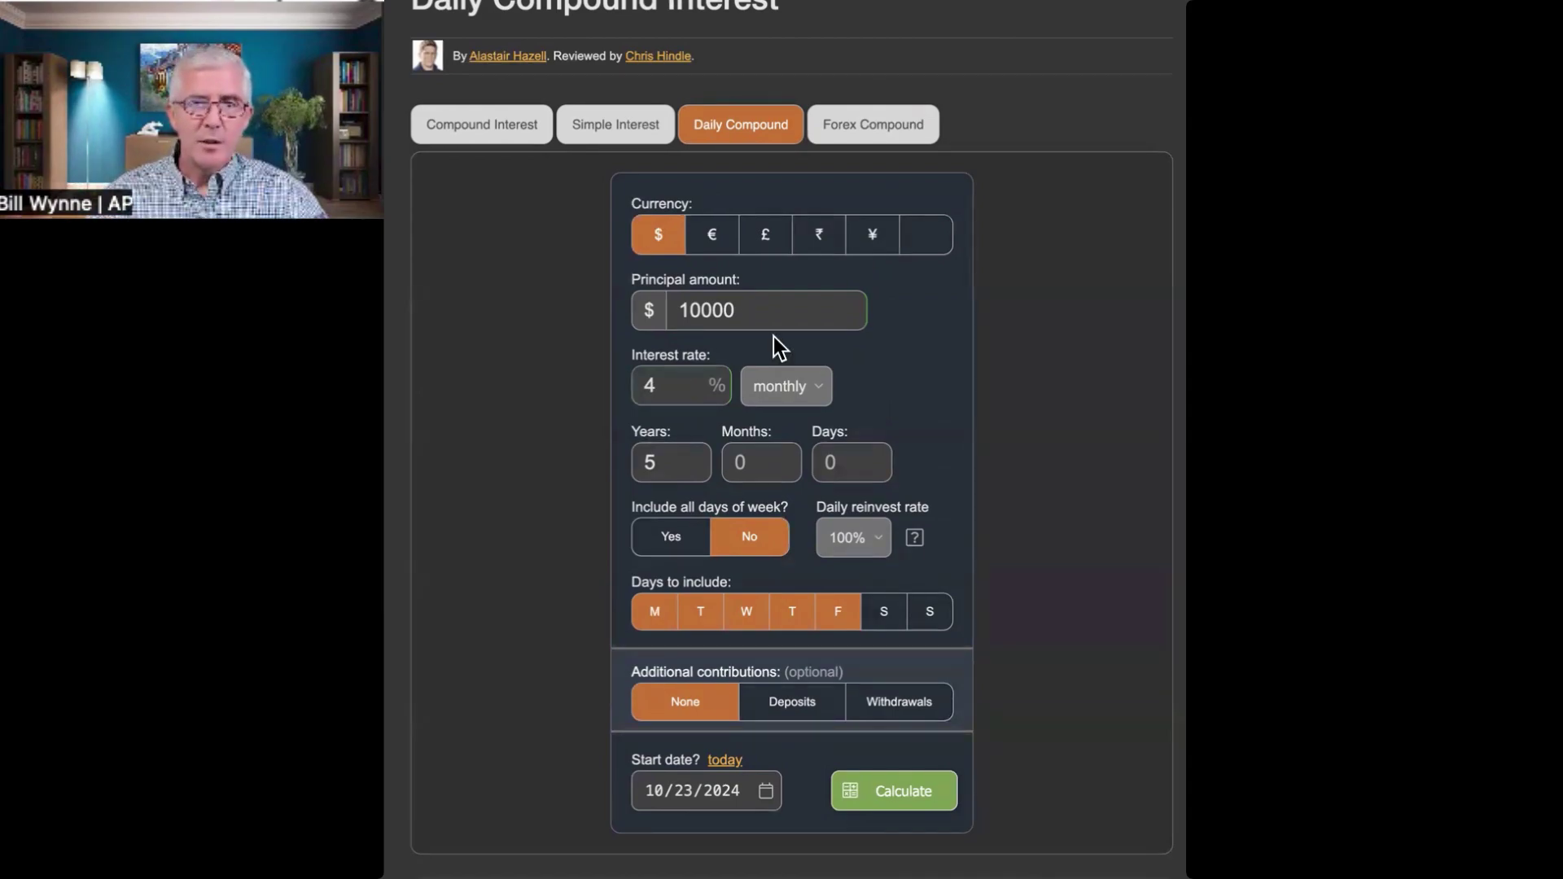
# Step: Make the principal 100000 at 2%, recalculate, and highlight the $135,641.85 total interest
pyautogui.doubleClick(755, 310)
pyautogui.click(755, 311)
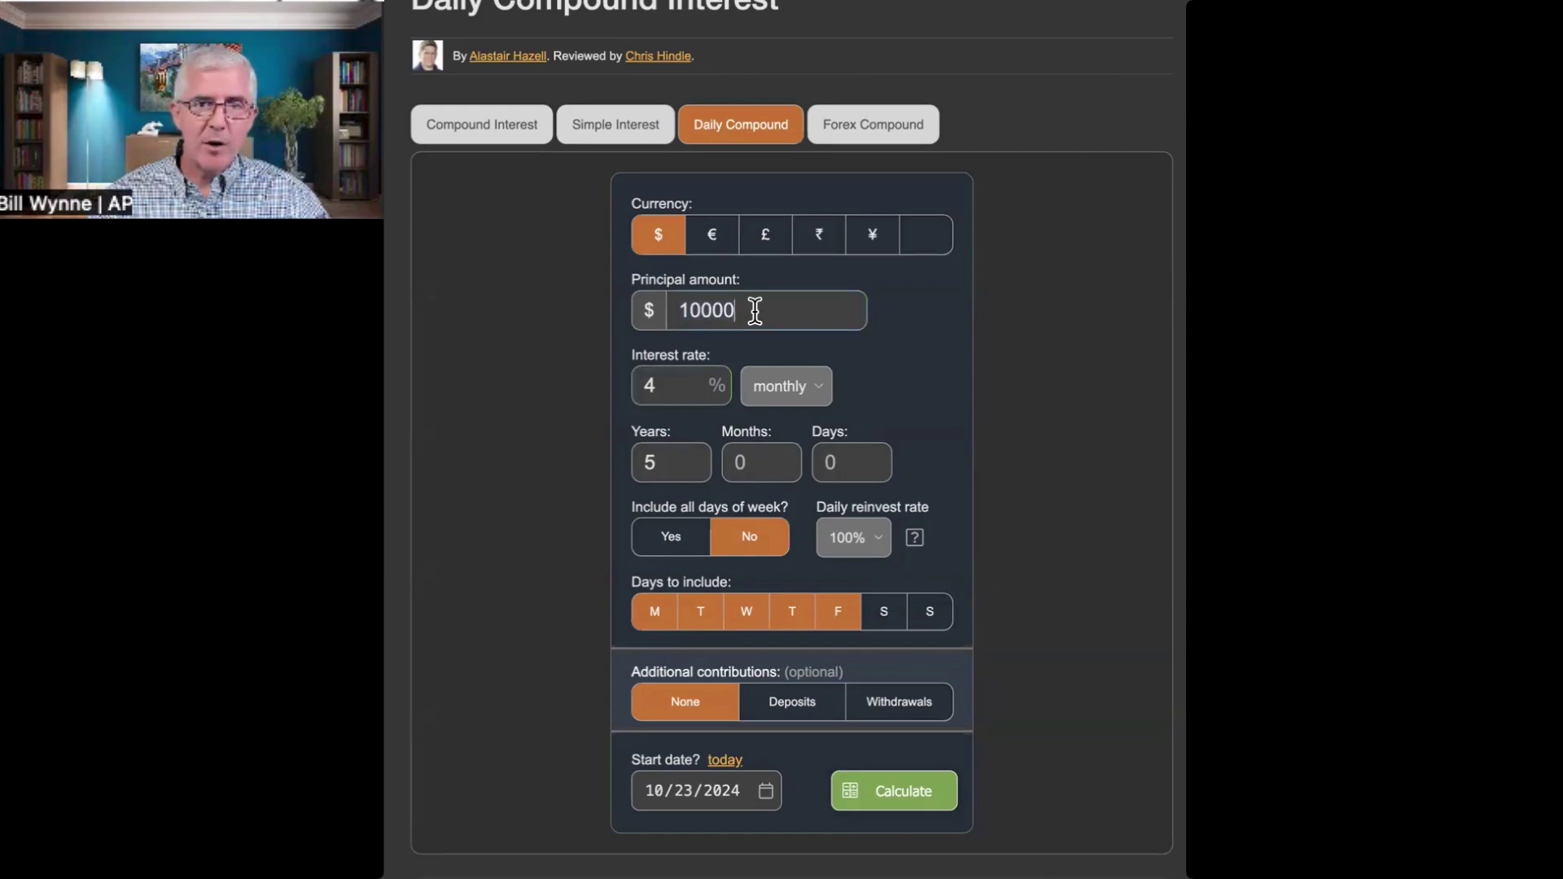
pyautogui.write('0')
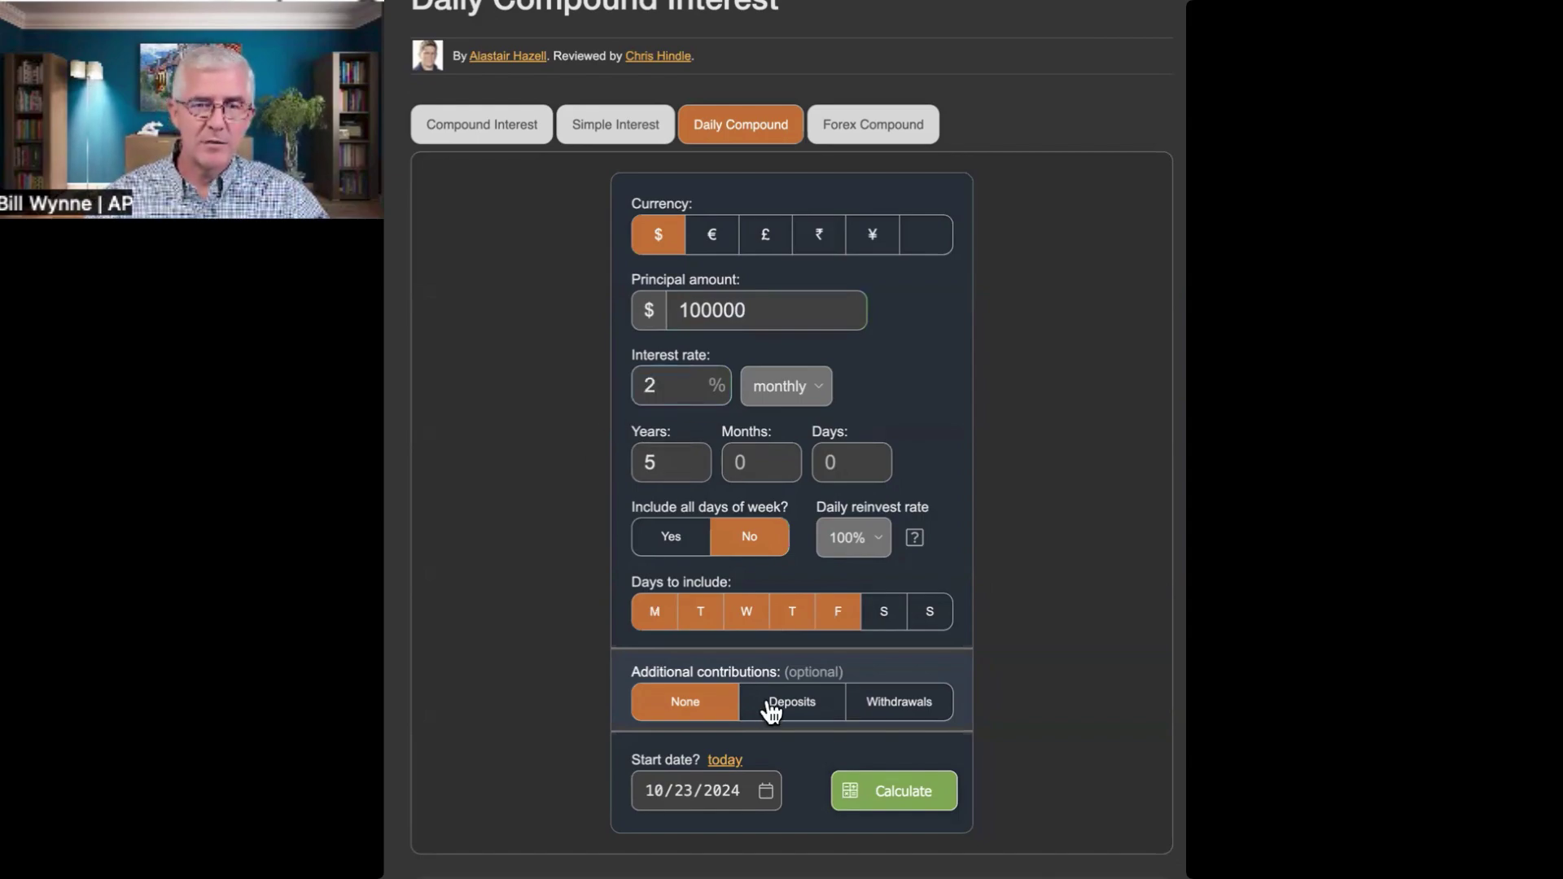
pyautogui.click(883, 793)
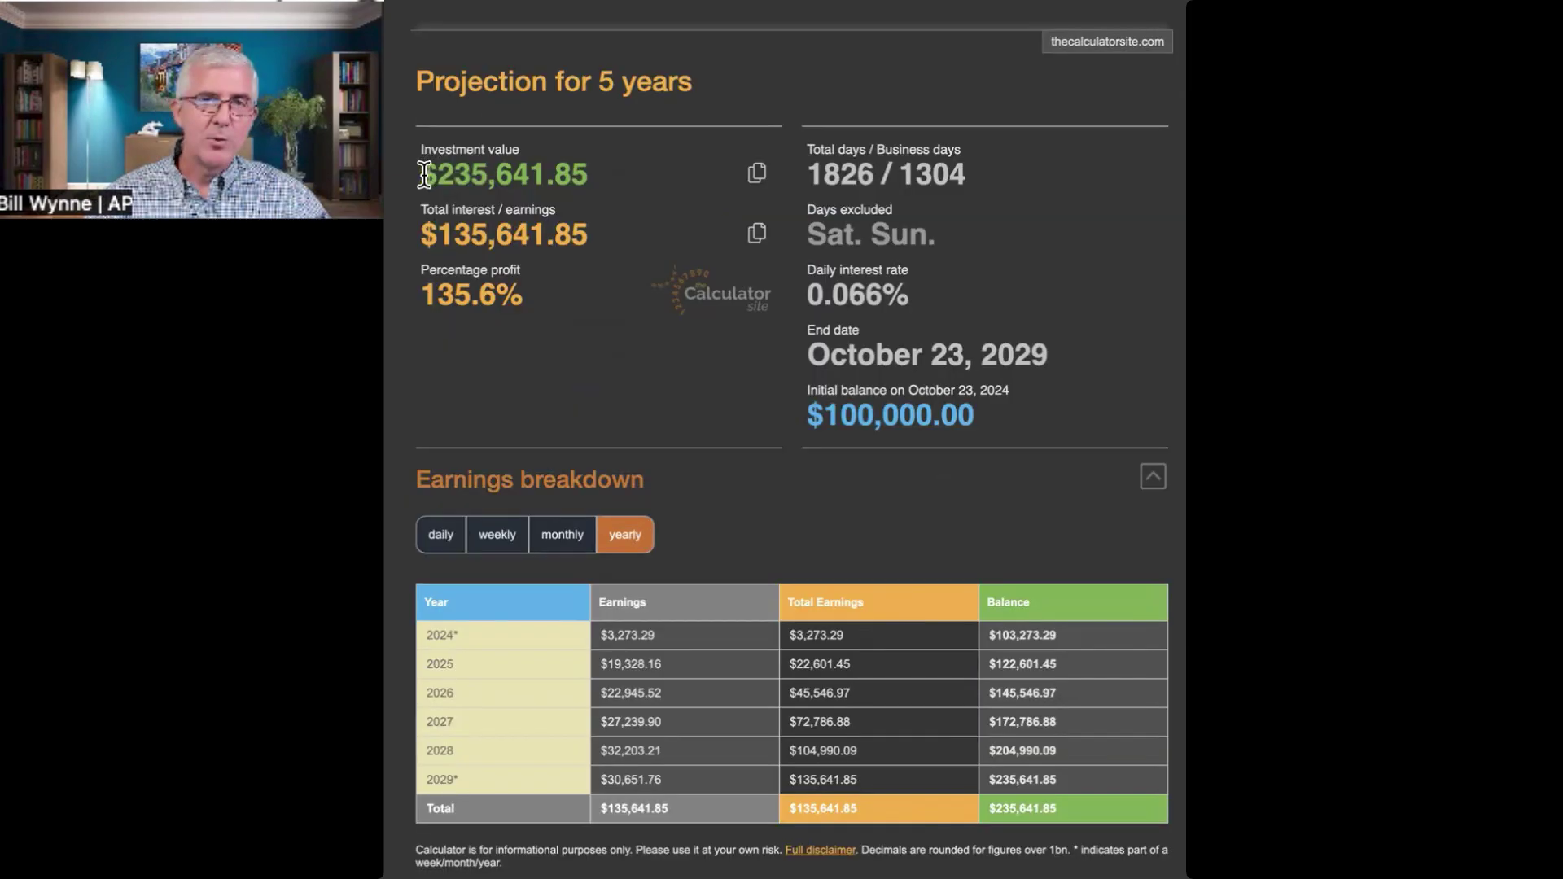
pyautogui.moveTo(420, 236); pyautogui.dragTo(589, 242)
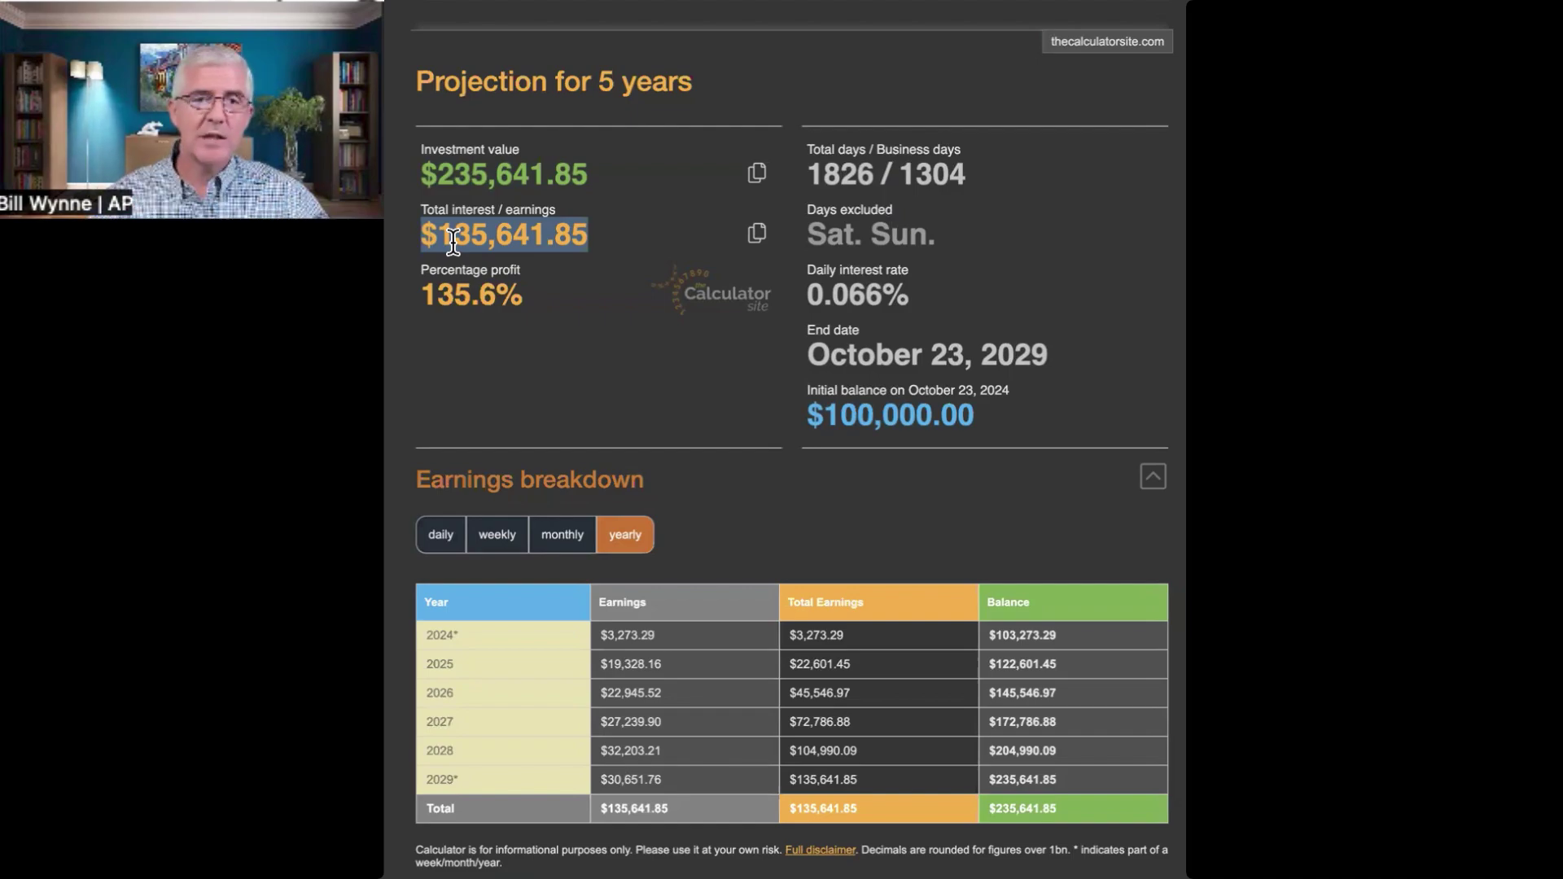
pyautogui.scroll(10, 792, 440)
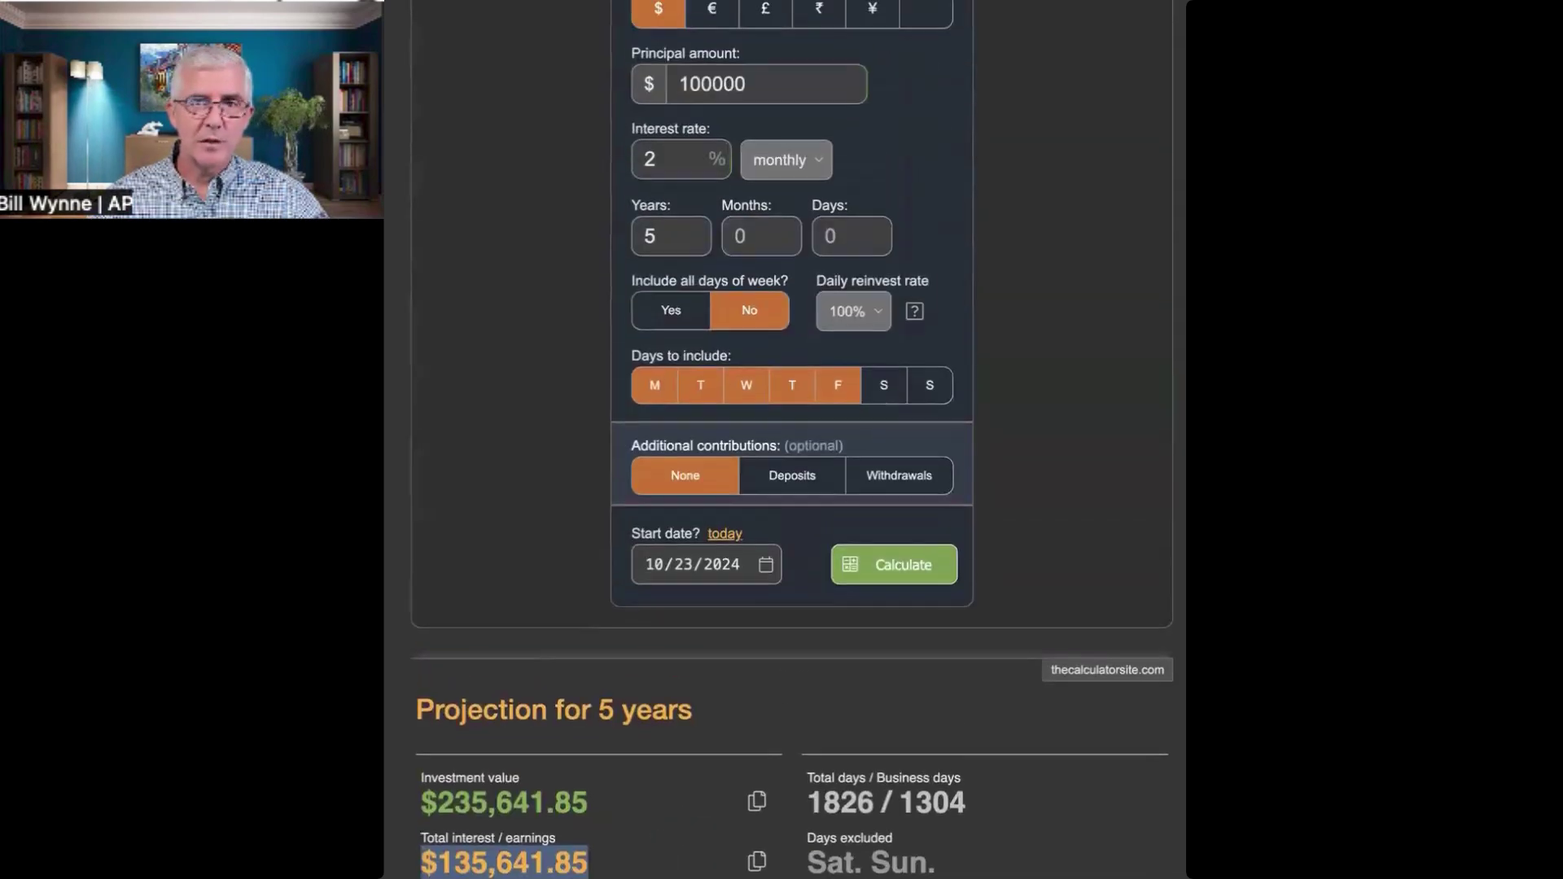
pyautogui.scroll(1, 498, 518)
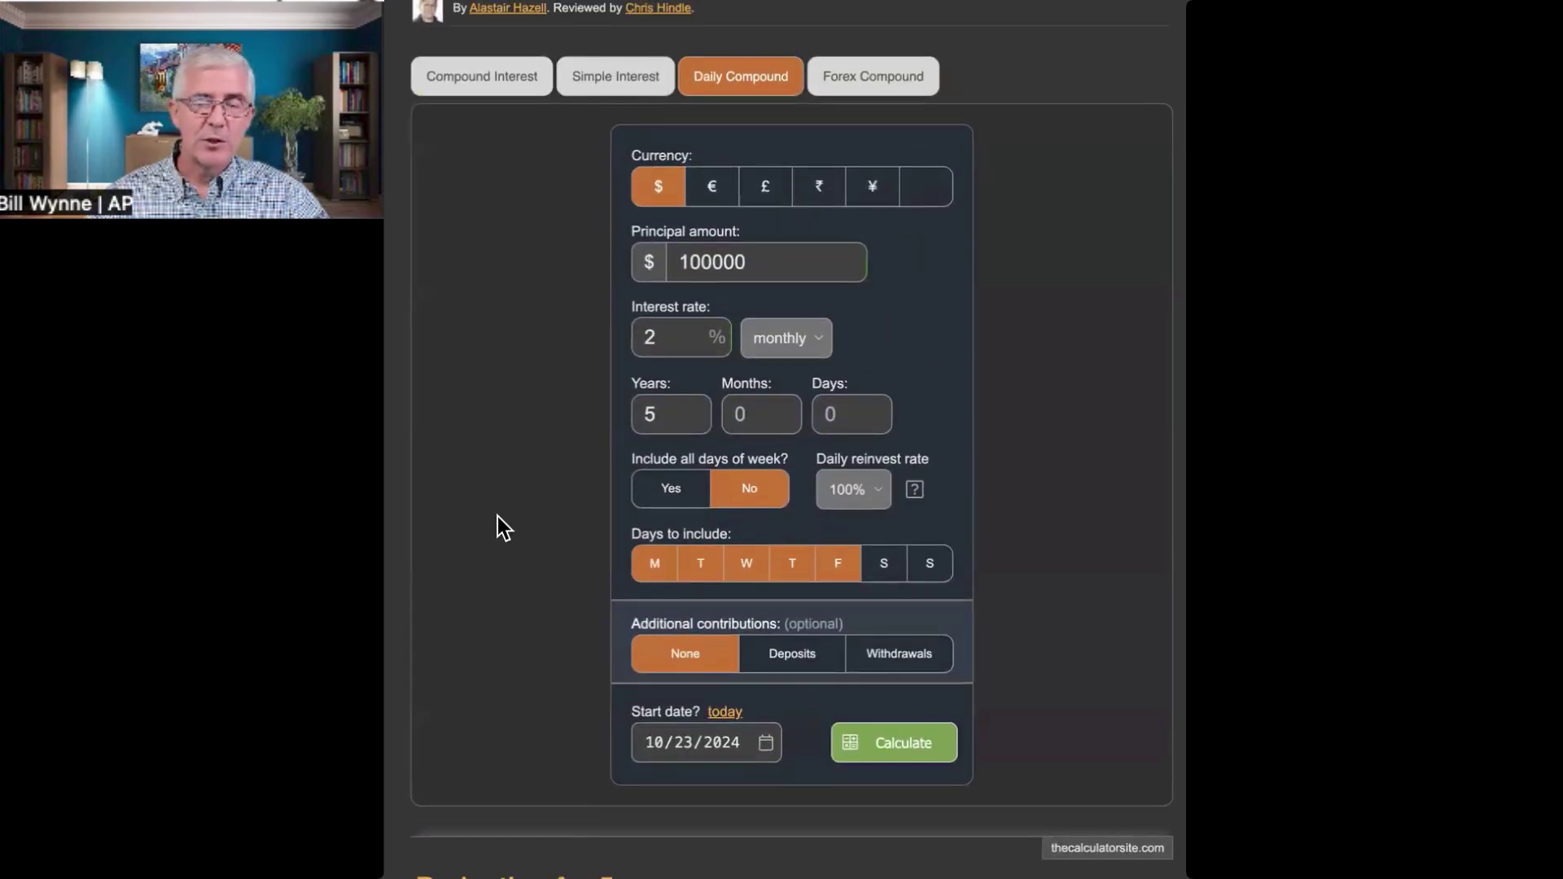